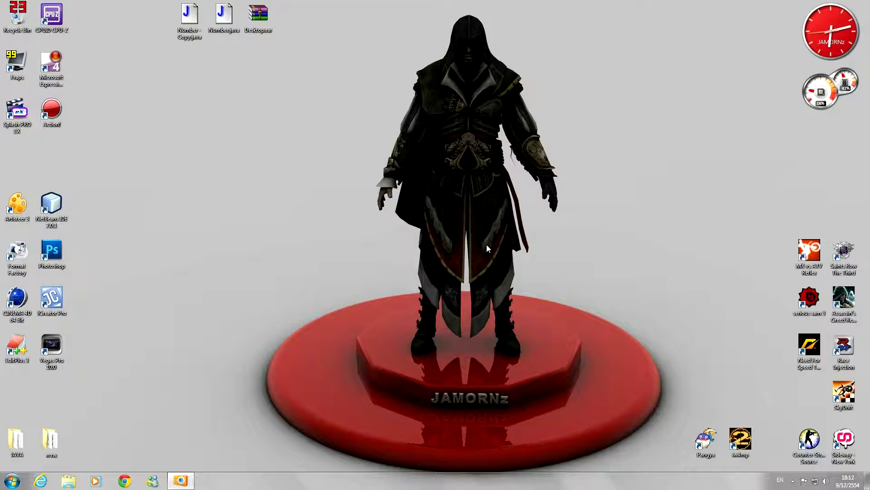
# Restore the minimized ACDSee Quick View window showing JKG03.png from the taskbar.
pyautogui.click(181, 480)
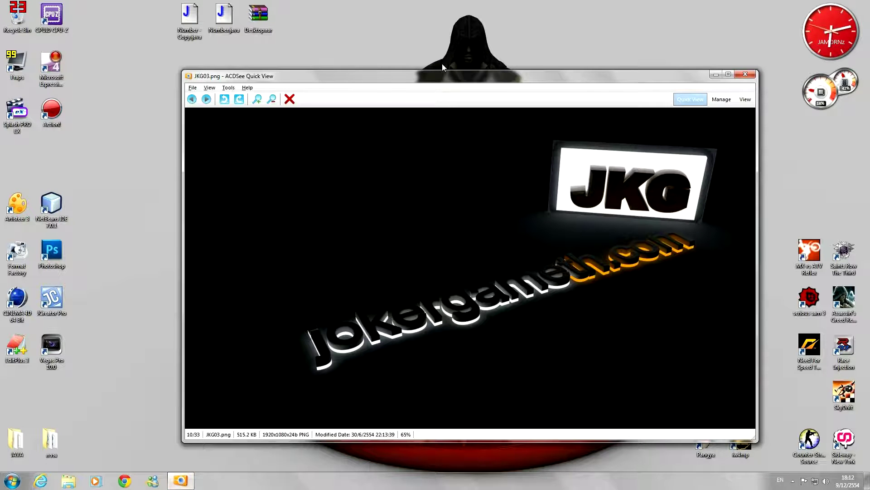
# Move the ACDSee window up and left, then close the JKG03.png preview.
pyautogui.moveTo(442, 67); pyautogui.dragTo(398, 53)
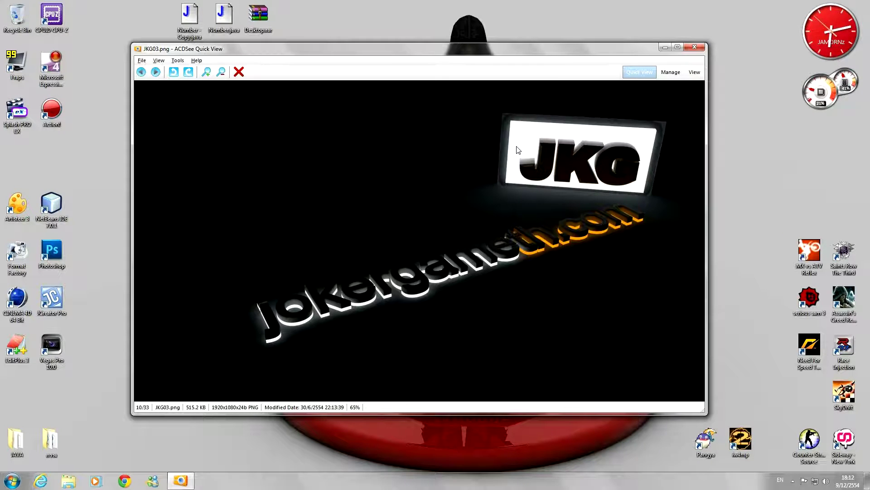
pyautogui.click(701, 48)
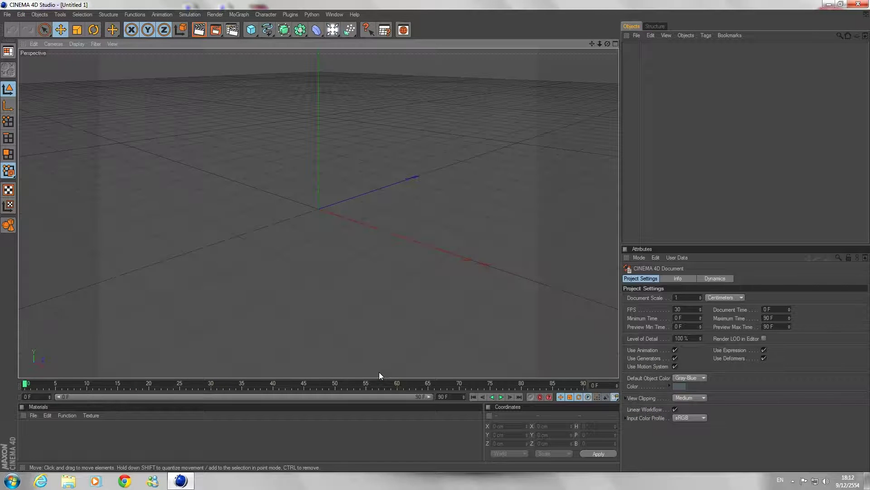
# Create a Fog material and add a MoText object reading 'JAMORNz'.
pyautogui.click(34, 416)
pyautogui.moveTo(47, 317)
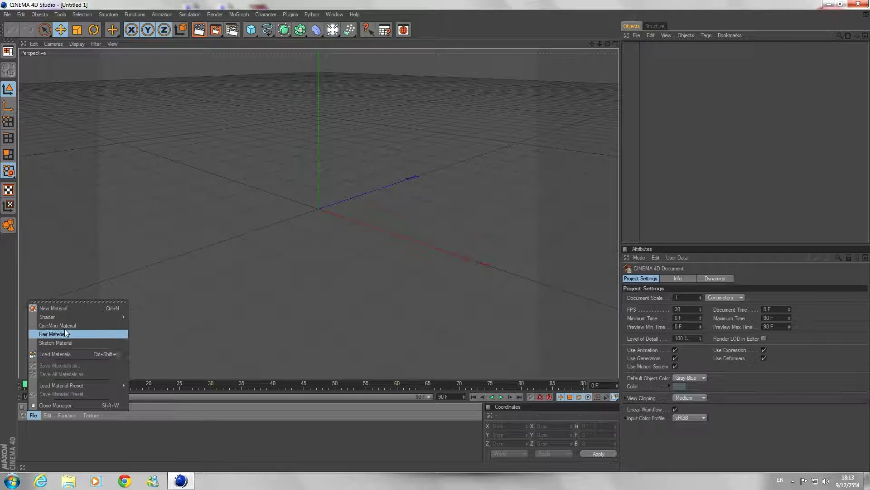
pyautogui.click(134, 351)
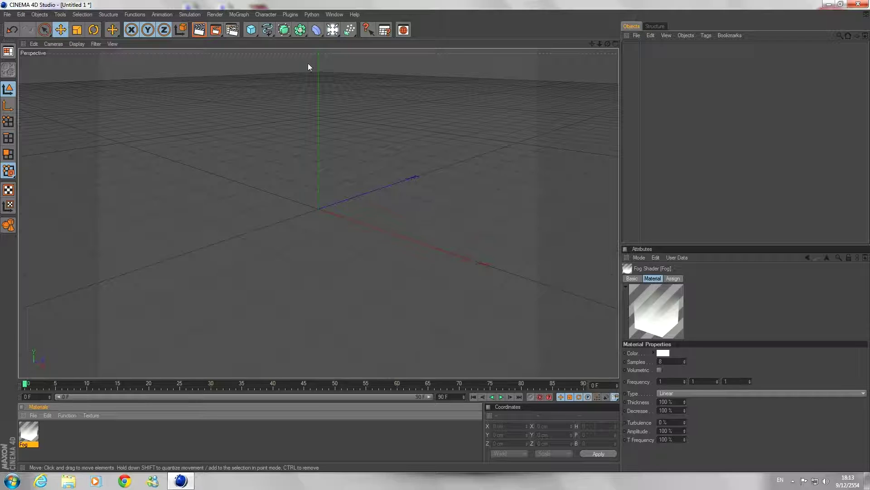
pyautogui.click(240, 16)
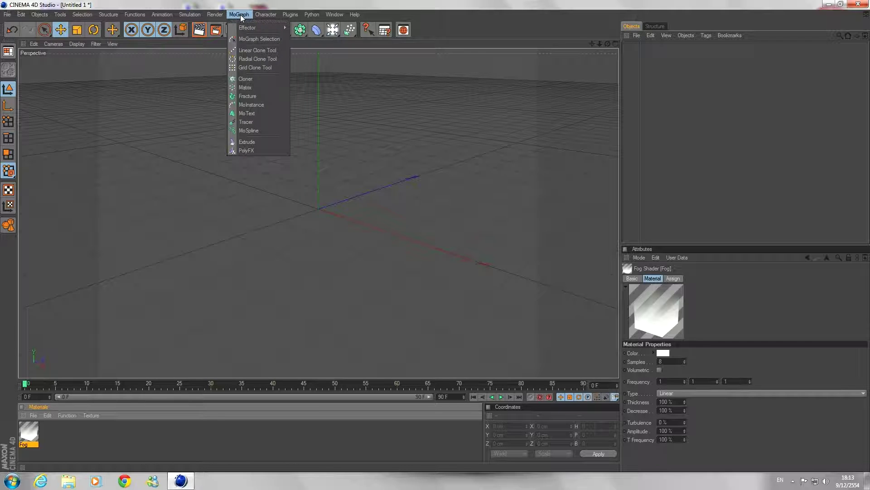
pyautogui.click(265, 114)
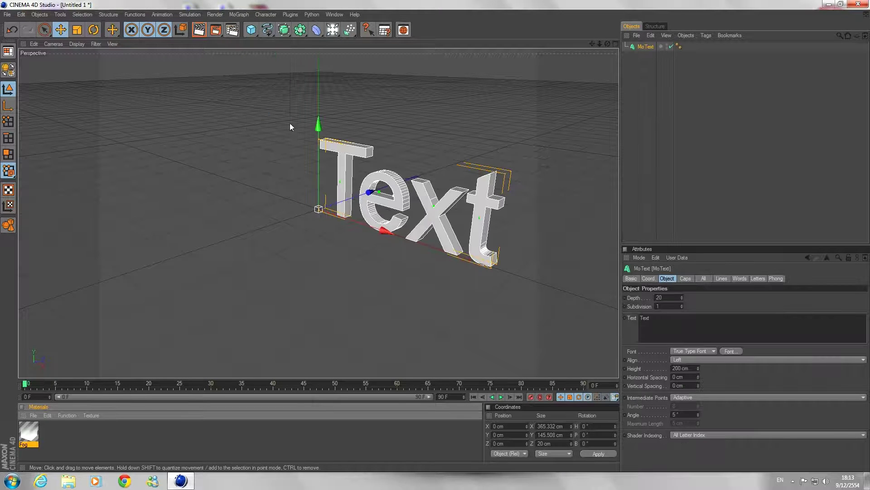
pyautogui.click(682, 317)
pyautogui.write('JAMORNz')
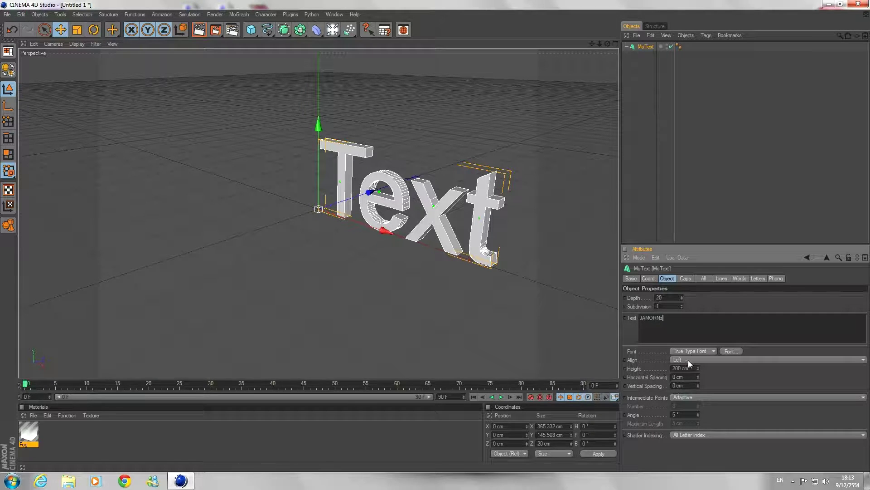
# Centre-align the JAMORNz text and set its font style to Bold.
pyautogui.click(724, 361)
pyautogui.click(700, 376)
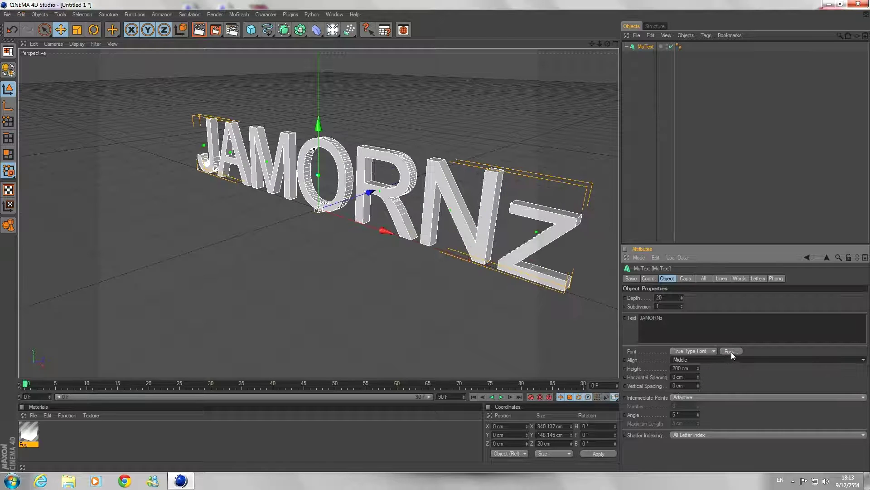
pyautogui.click(730, 351)
pyautogui.click(128, 113)
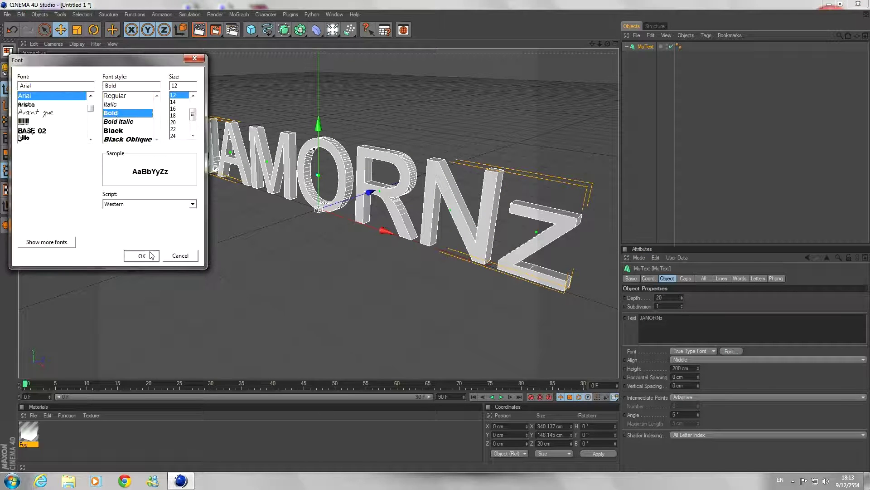
pyautogui.click(133, 254)
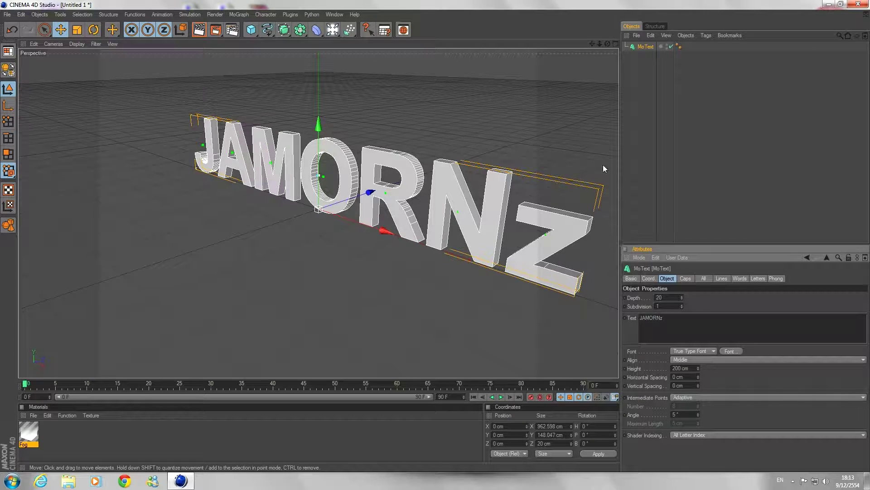
# Set the text's pitch rotation to -90° so it lies flat.
pyautogui.moveTo(608, 43); pyautogui.dragTo(607, 113)
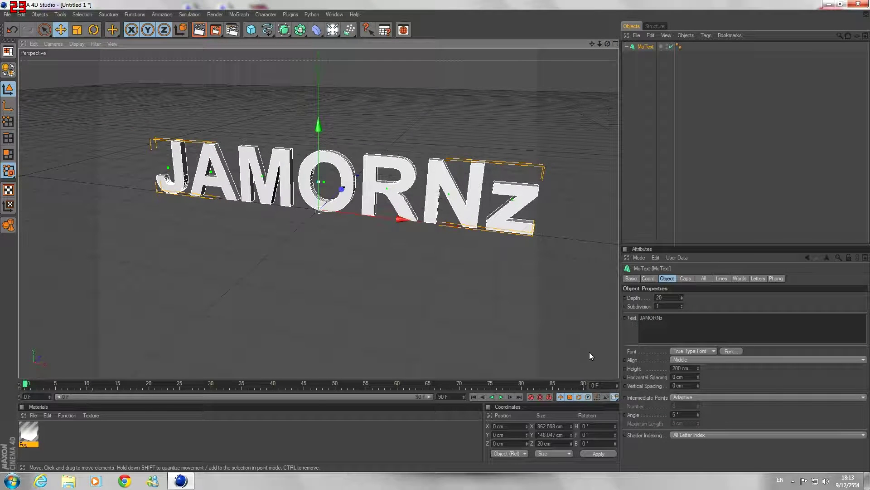
pyautogui.click(594, 435)
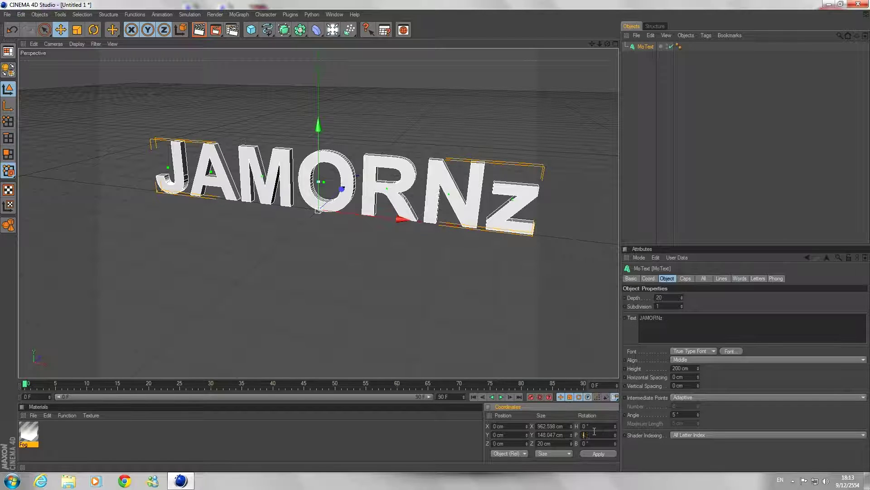
pyautogui.write('-90')
pyautogui.press('Return')
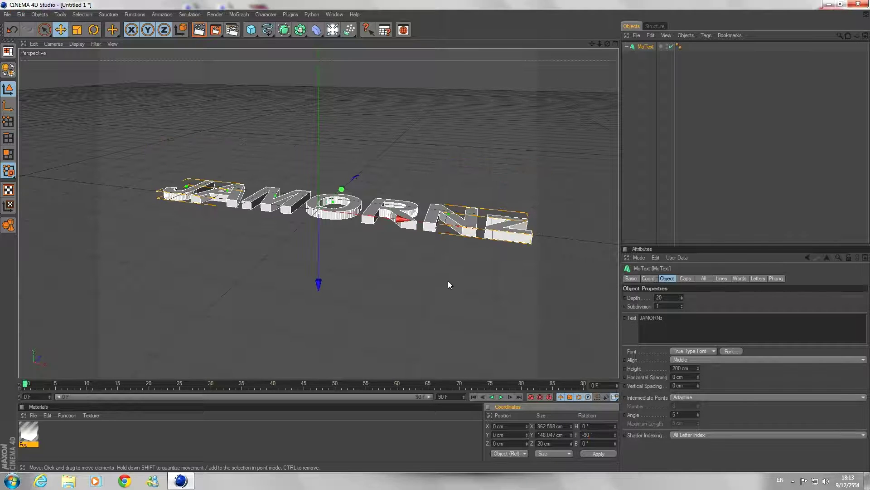
# Frame the text and nudge it slightly along Y in the Front view.
pyautogui.scroll(3, 453, 272)
pyautogui.moveTo(608, 44)
pyautogui.mouseDown()
pyautogui.moveTo(610, 59)
pyautogui.moveTo(582, 94)
pyautogui.mouseUp()
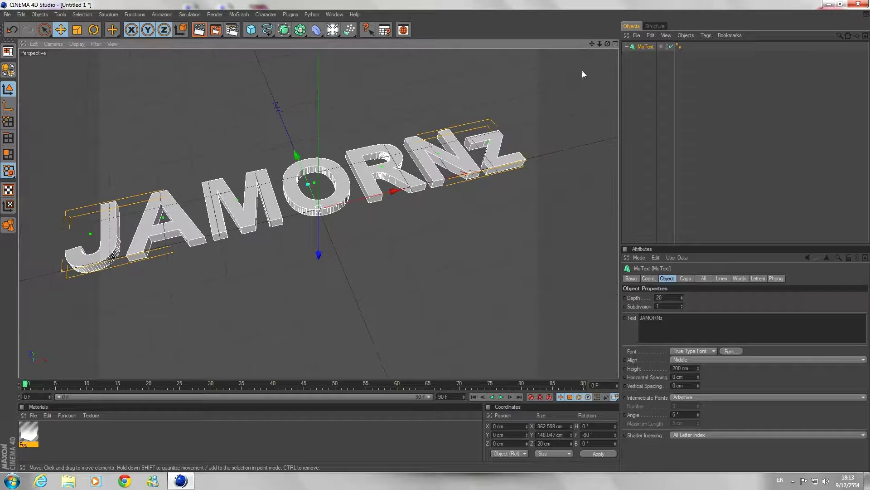
pyautogui.moveTo(592, 43); pyautogui.dragTo(680, 64)
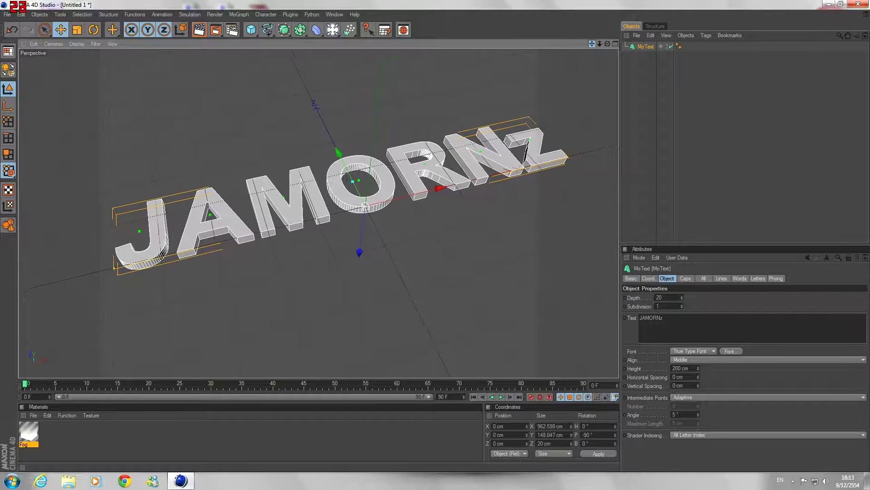
pyautogui.moveTo(365, 252); pyautogui.dragTo(359, 245)
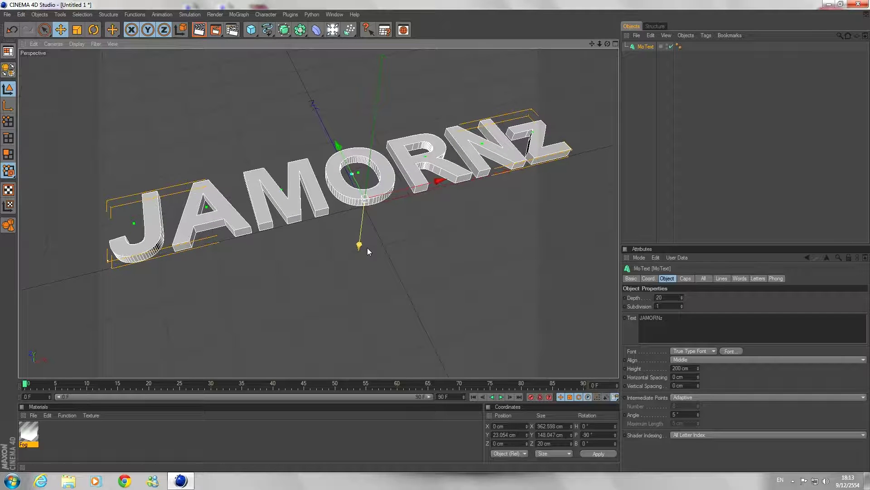
pyautogui.middleClick(407, 225)
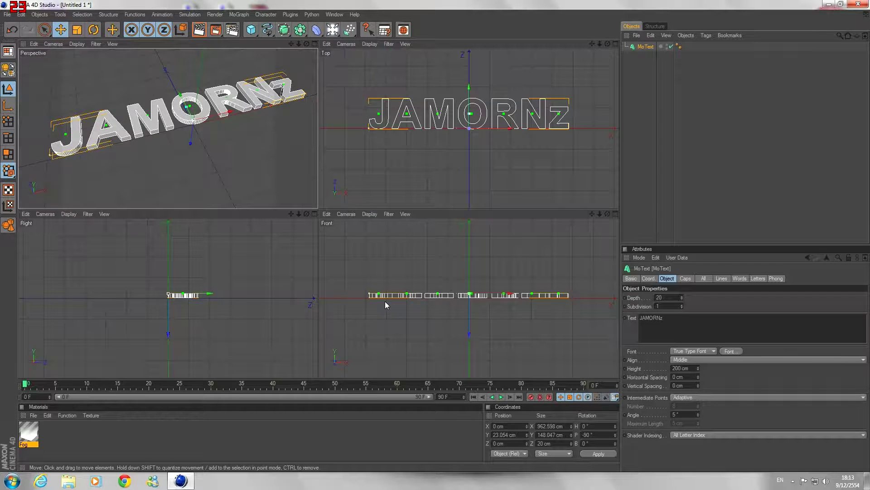
pyautogui.middleClick(448, 282)
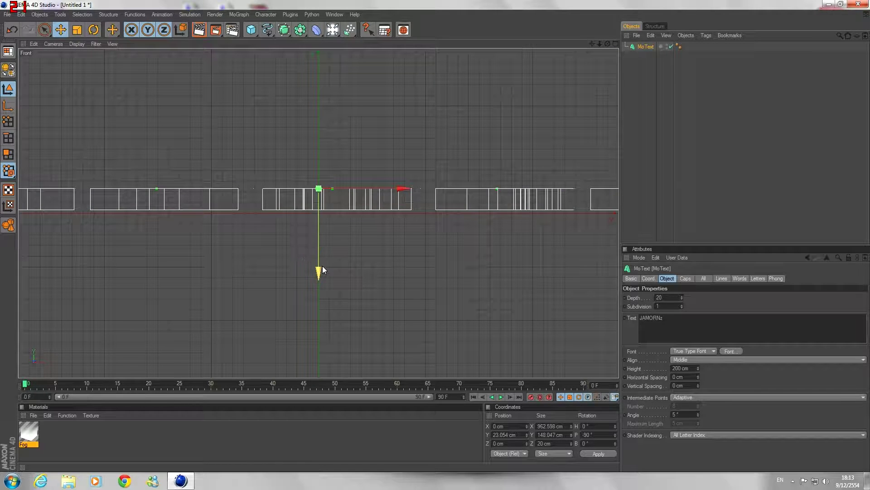
pyautogui.moveTo(320, 267); pyautogui.dragTo(319, 270)
pyautogui.middleClick(281, 146)
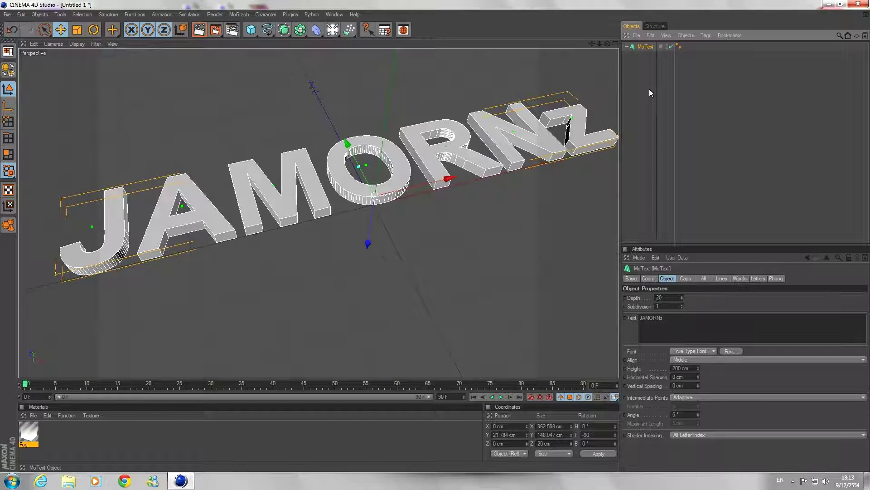
# Set the MoText extrusion depth to 30.
pyautogui.moveTo(682, 298); pyautogui.dragTo(681, 288)
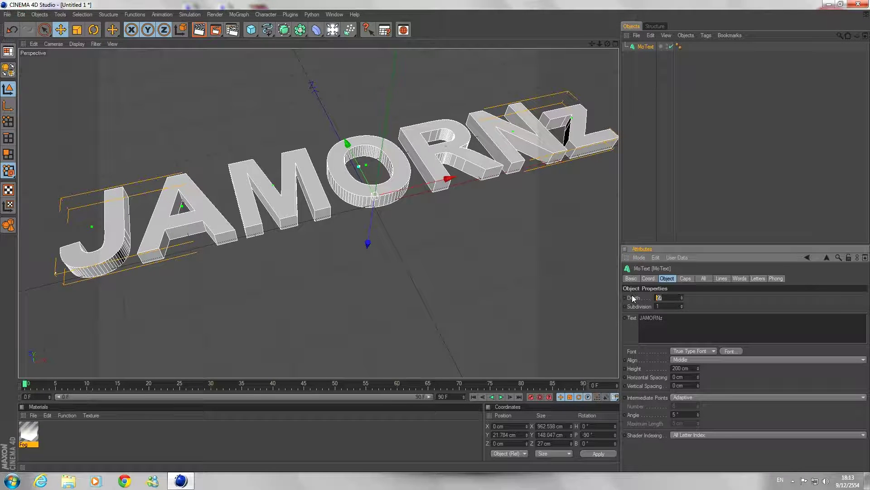
pyautogui.write('30')
pyautogui.press('Return')
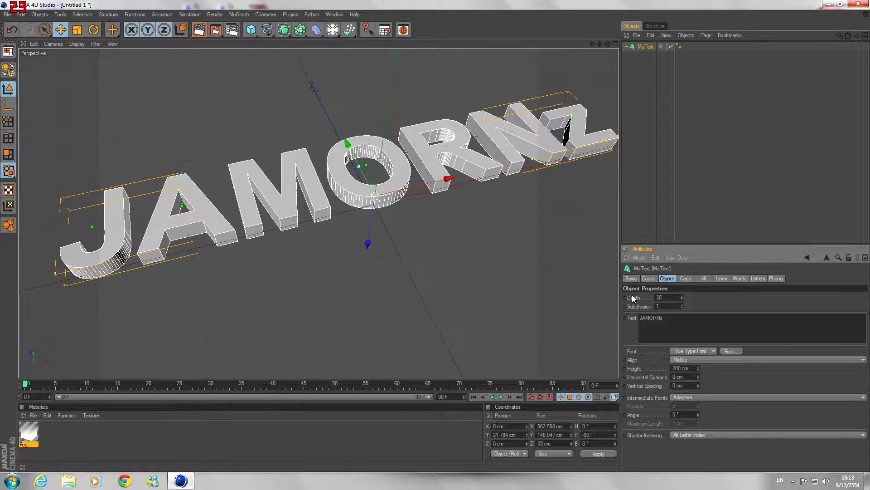
# Raise the text to about 30.67 cm on Y in the Front view.
pyautogui.click(616, 44)
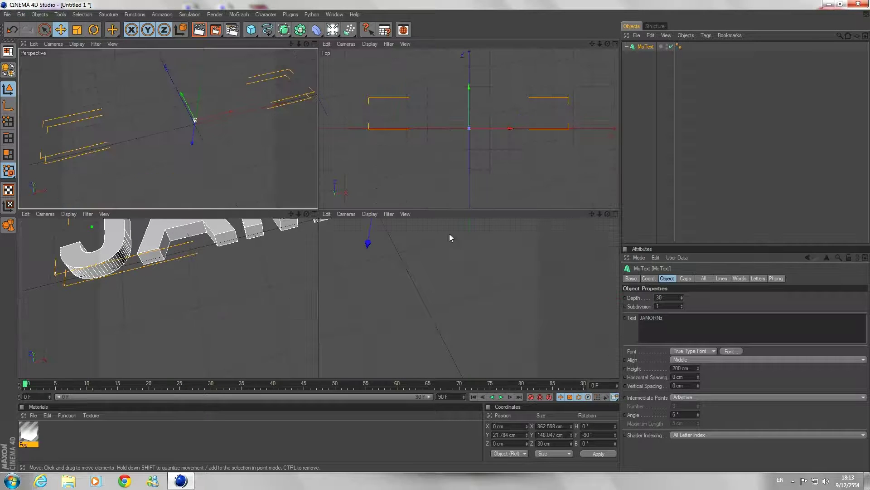
pyautogui.middleClick(458, 280)
pyautogui.moveTo(319, 271); pyautogui.dragTo(319, 261)
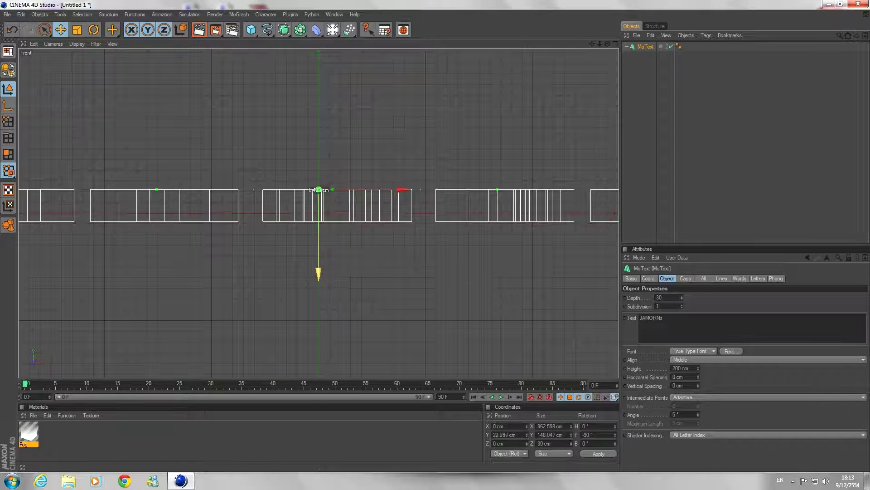
pyautogui.middleClick(304, 263)
pyautogui.middleClick(255, 156)
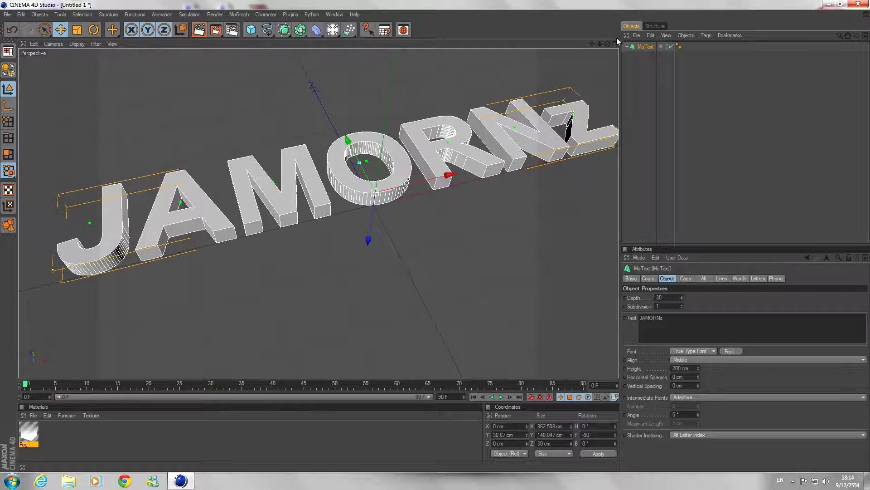
pyautogui.moveTo(610, 43); pyautogui.dragTo(603, 49)
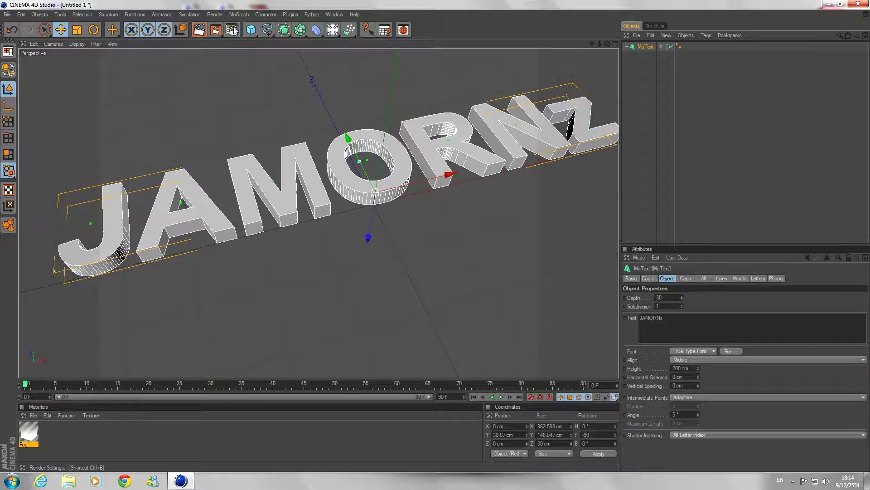
# Apply the HDTV 1080 24 output preset (1920×1080, 24 fps) in Render Settings.
pyautogui.click(232, 30)
pyautogui.click(90, 35)
pyautogui.click(145, 37)
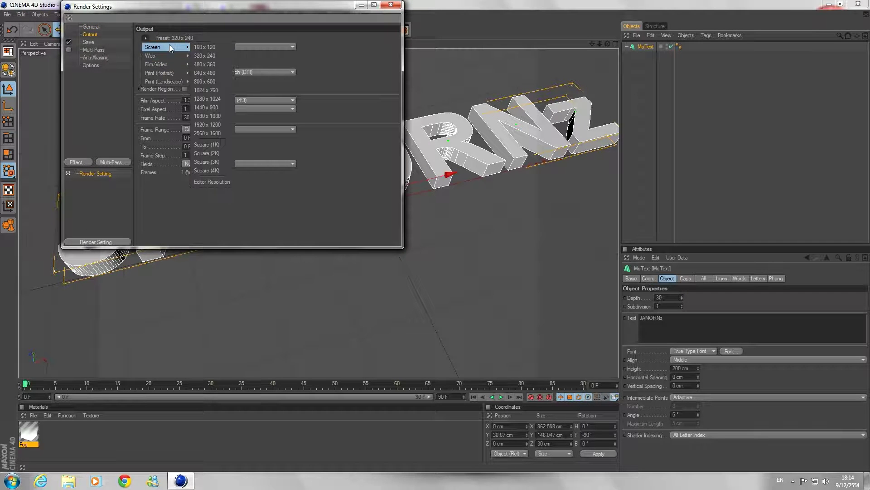
pyautogui.moveTo(160, 72)
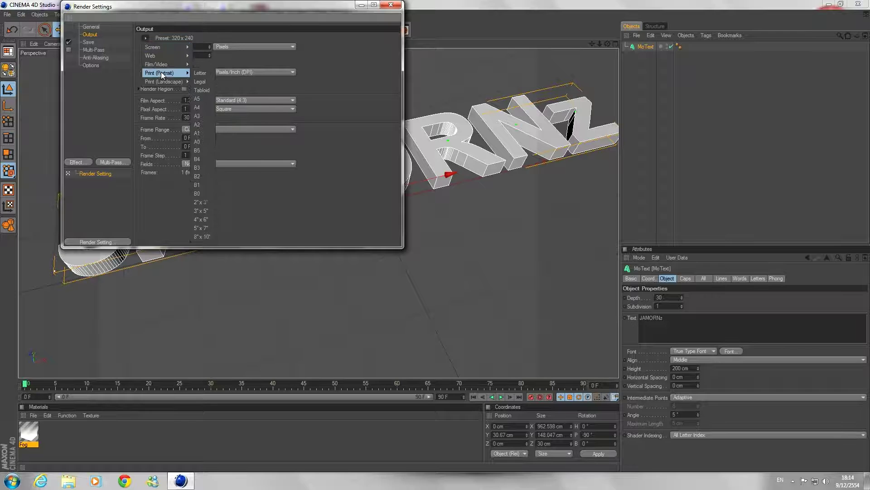
pyautogui.click(231, 209)
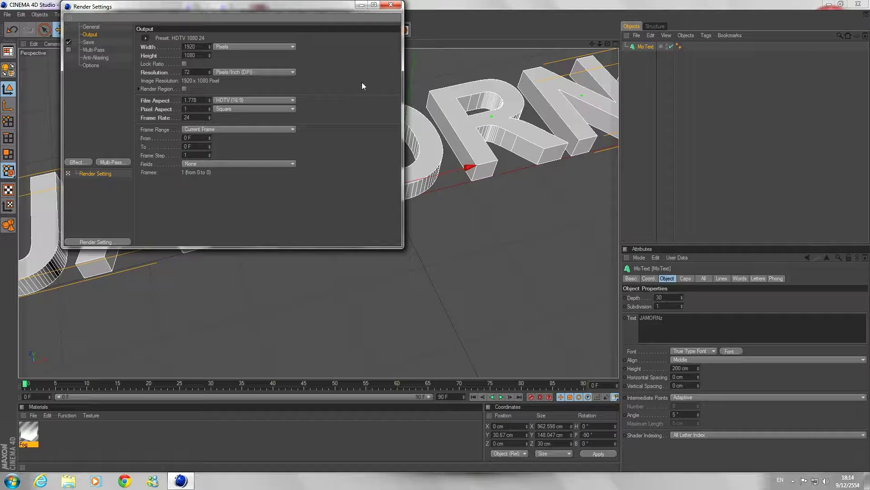
pyautogui.click(397, 9)
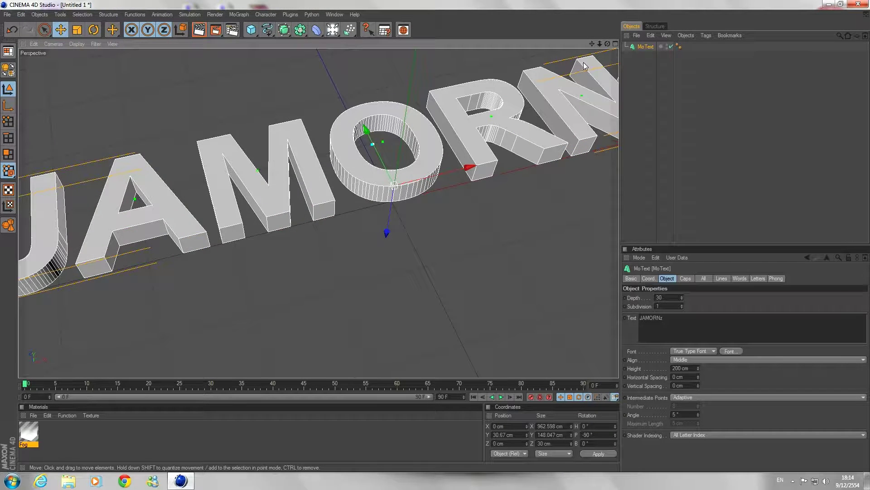
# Zoom and pan to frame the whole text, then show the Fog material's properties.
pyautogui.scroll(-2, 592, 60)
pyautogui.scroll(-2, 592, 60)
pyautogui.moveTo(592, 43); pyautogui.dragTo(561, 47)
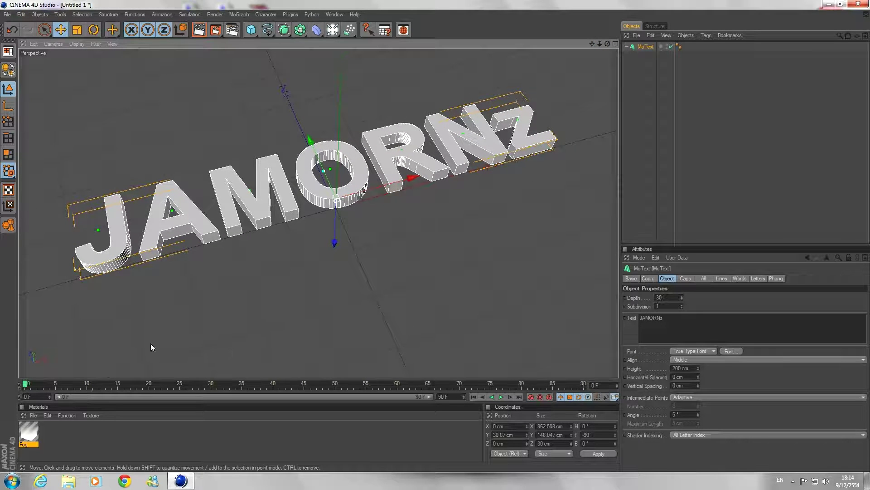
pyautogui.click(38, 434)
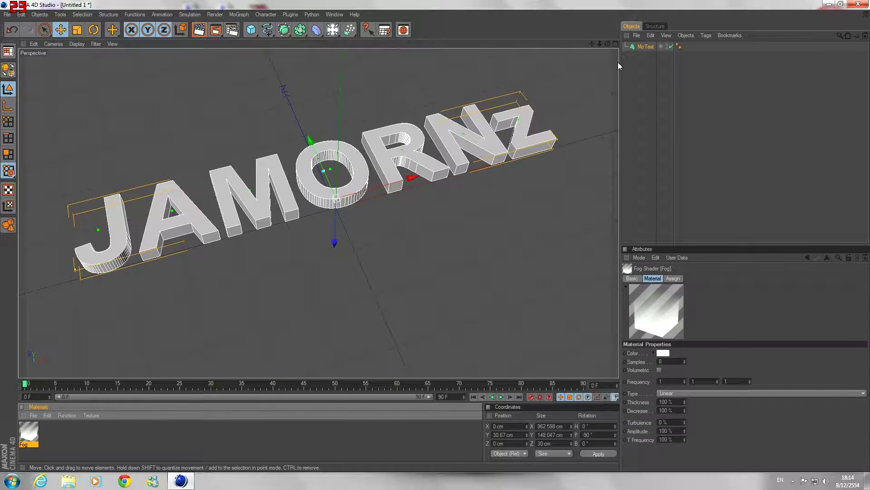
# Duplicate the JAMORNz MoText object as MoText.1 with copy and paste.
pyautogui.click(641, 68)
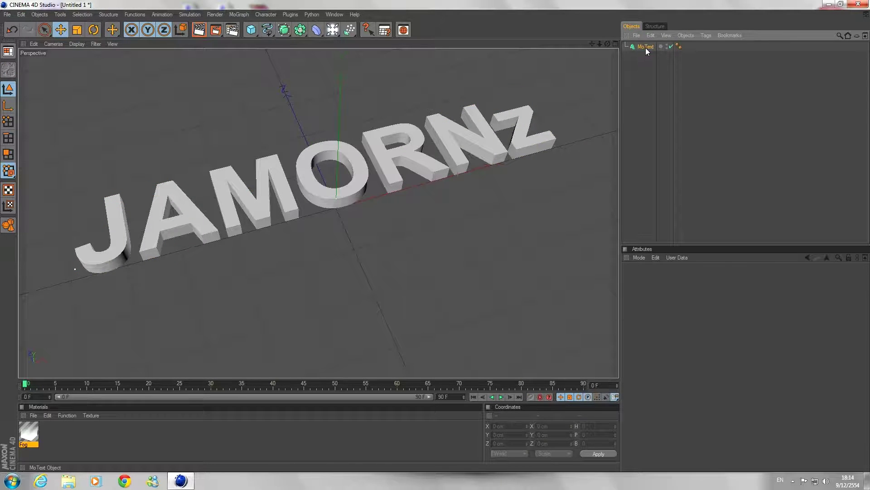
pyautogui.click(646, 47)
pyautogui.click(643, 59)
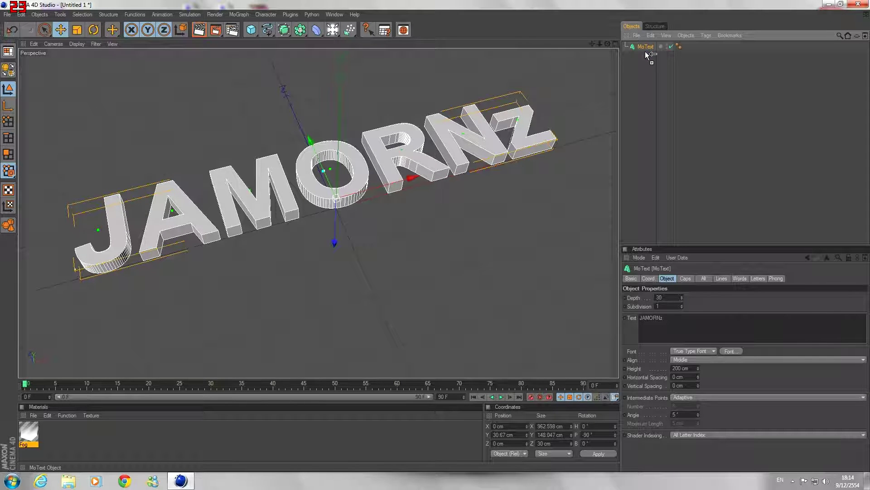
pyautogui.hotkey('ctrl', 'c')
pyautogui.hotkey('ctrl', 'v')
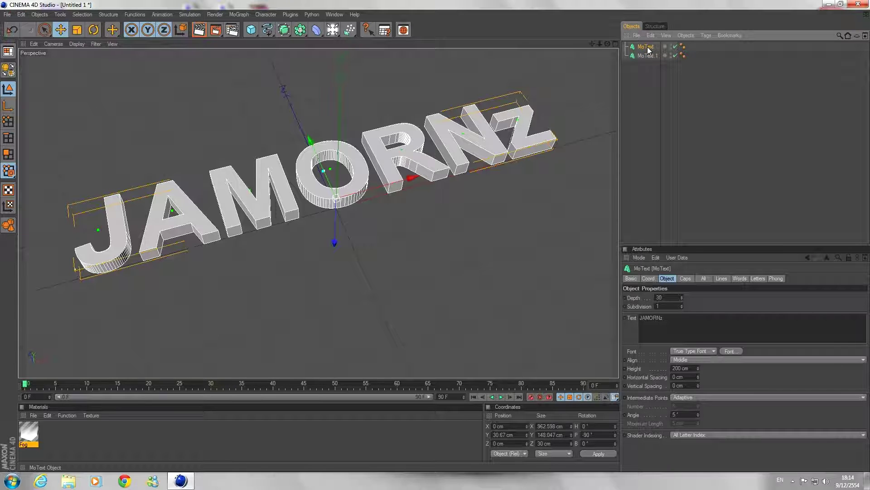
# Raise the original MoText to Y 43.4 cm.
pyautogui.click(649, 47)
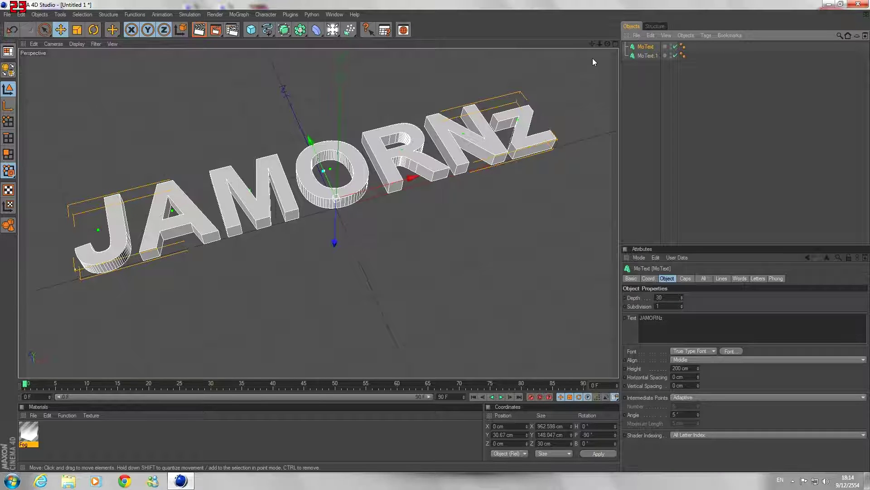
pyautogui.moveTo(335, 244); pyautogui.dragTo(335, 237)
pyautogui.middleClick(363, 232)
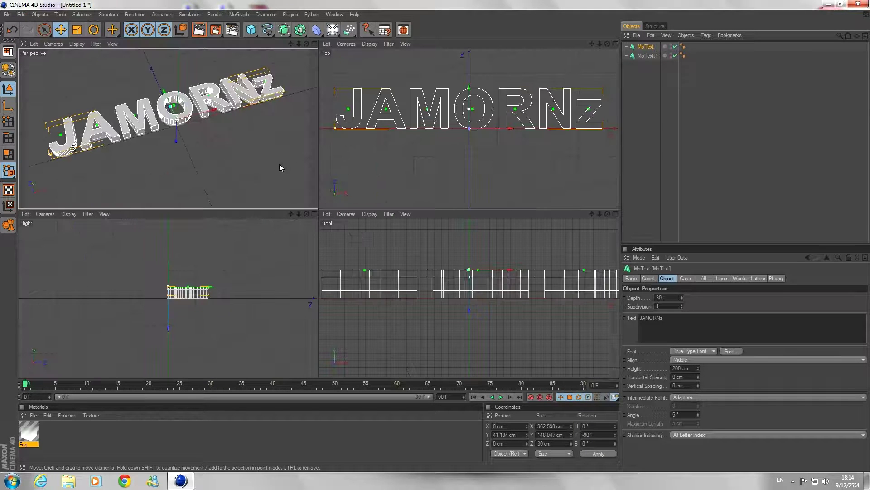
pyautogui.middleClick(444, 294)
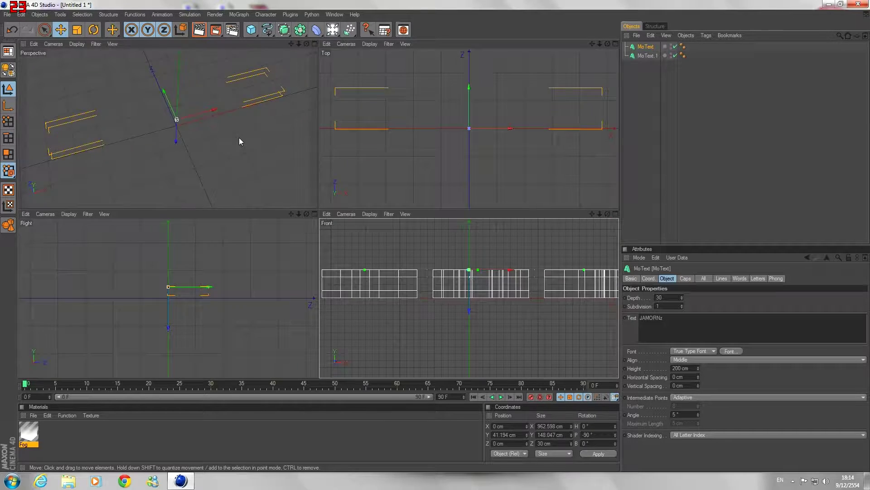
pyautogui.middleClick(238, 138)
# Orbit to a lower angle on the text and show the four-view layout.
pyautogui.scroll(3, 544, 155)
pyautogui.moveTo(557, 144)
pyautogui.keyDown('alt'); pyautogui.mouseDown()
pyautogui.moveTo(363, 266)
pyautogui.moveTo(343, 259)
pyautogui.mouseUp(); pyautogui.keyUp('alt')
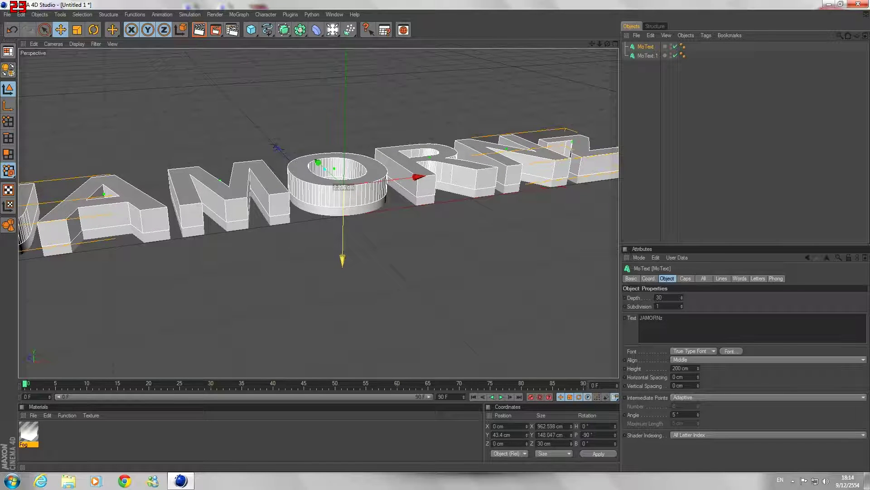
pyautogui.middleClick(354, 256)
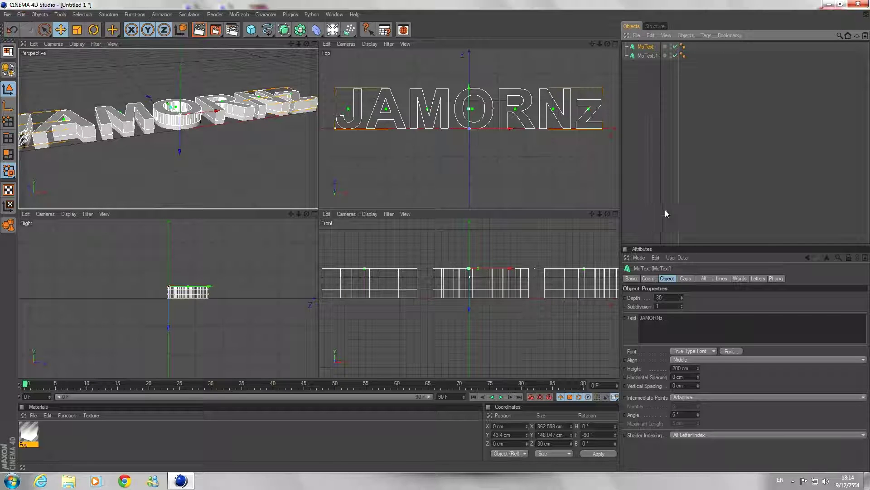
pyautogui.click(685, 279)
# Give the original MoText Fillet Caps at start and end, each with 1 cm radius.
pyautogui.click(685, 297)
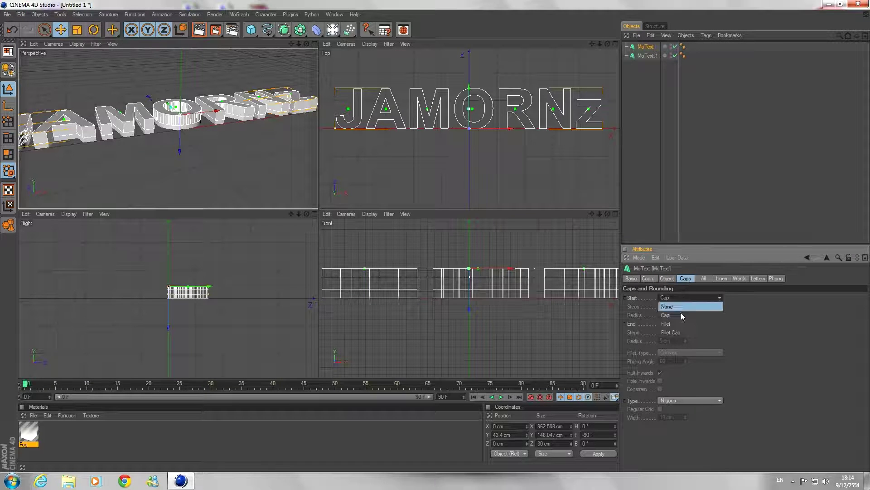
pyautogui.click(679, 333)
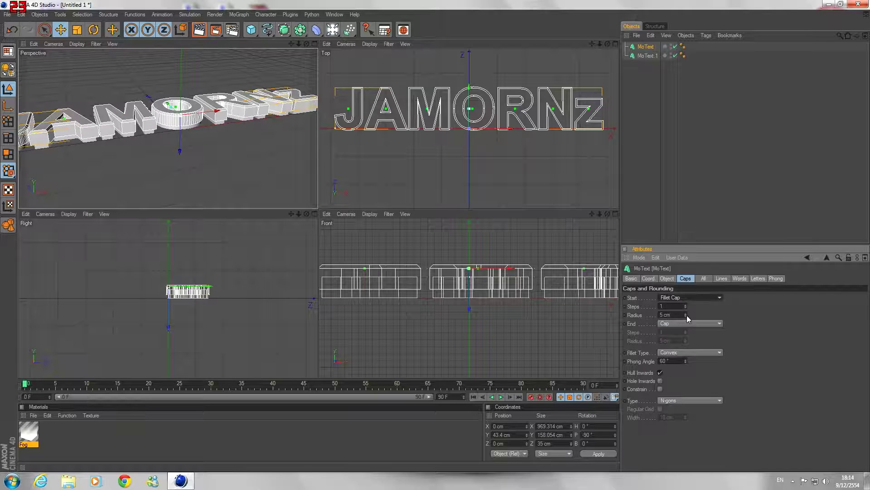
pyautogui.click(683, 323)
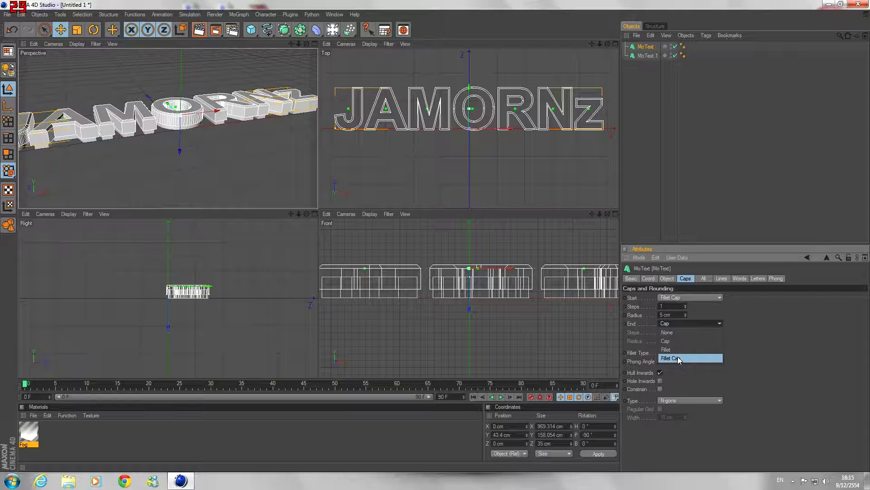
pyautogui.click(678, 358)
pyautogui.moveTo(684, 342); pyautogui.dragTo(684, 349)
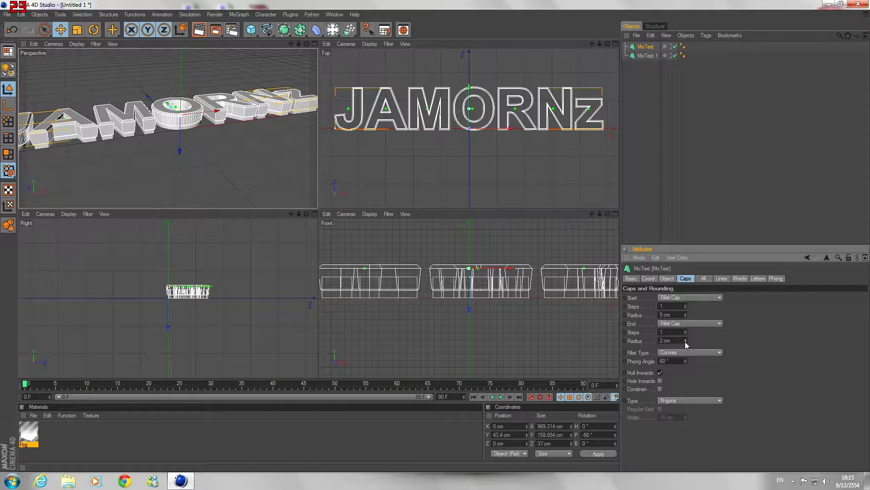
pyautogui.moveTo(685, 314); pyautogui.dragTo(686, 317)
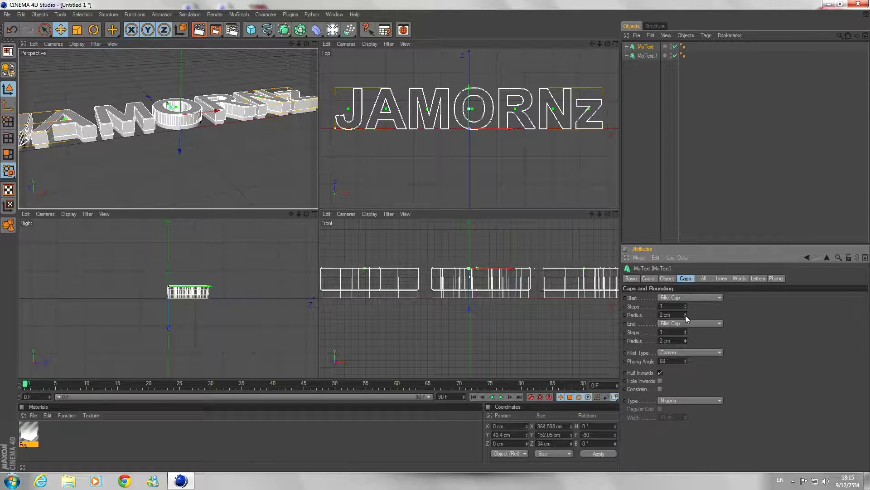
pyautogui.click(686, 316)
pyautogui.click(685, 342)
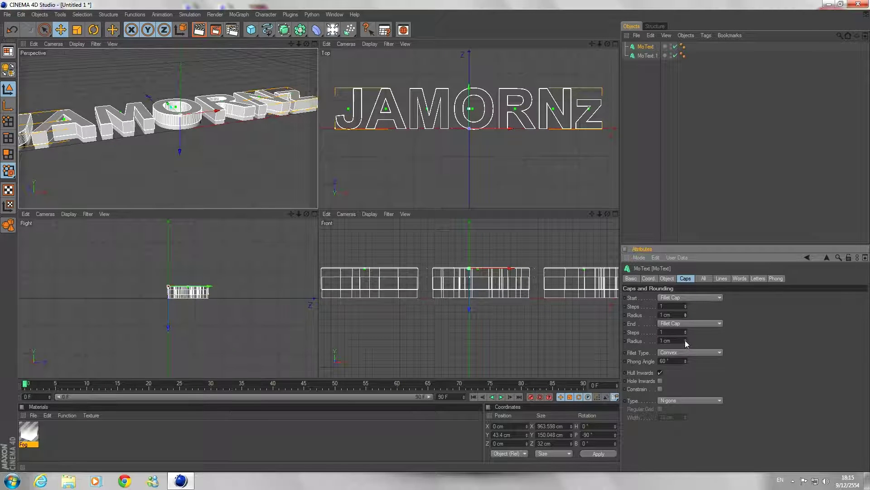
# Inspect the rounded letter O close-up, comparing it with the unrounded duplicate.
pyautogui.middleClick(261, 146)
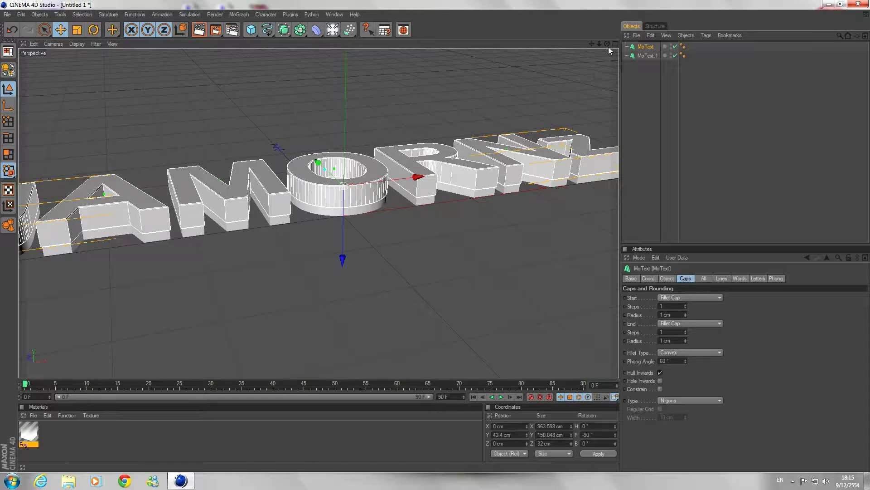
pyautogui.moveTo(608, 47); pyautogui.dragTo(594, 55)
pyautogui.scroll(3, 360, 213)
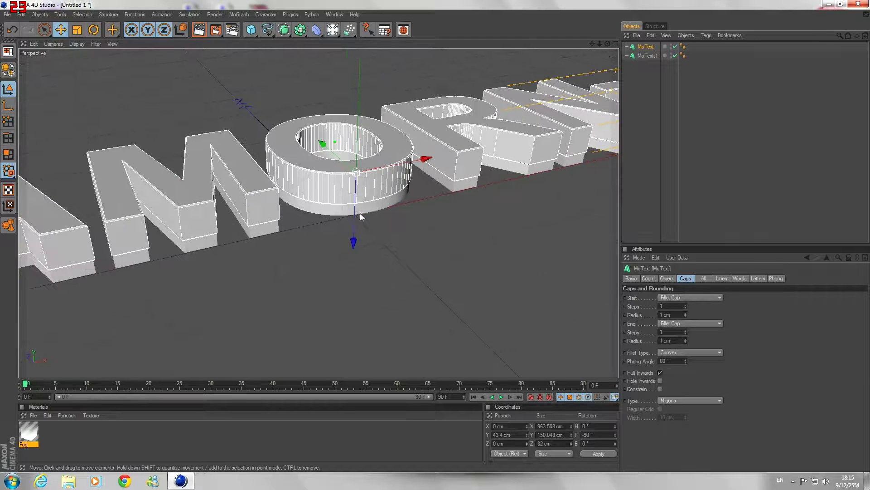
pyautogui.click(375, 209)
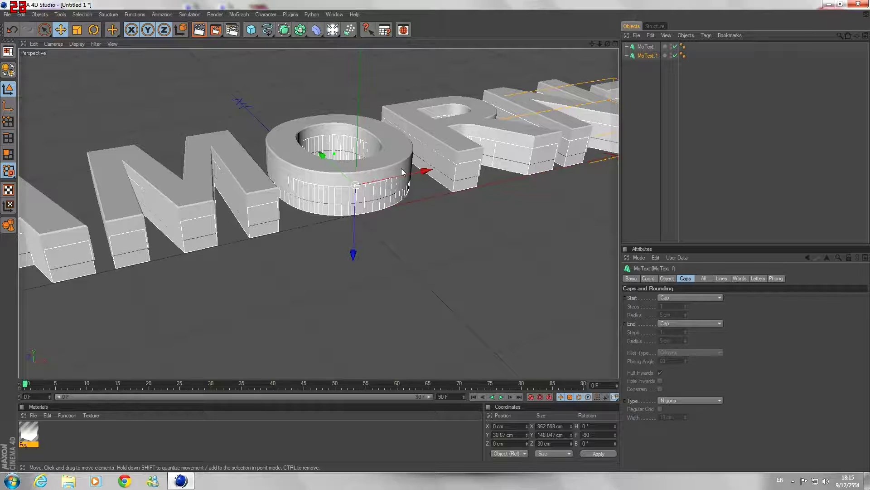
pyautogui.click(649, 49)
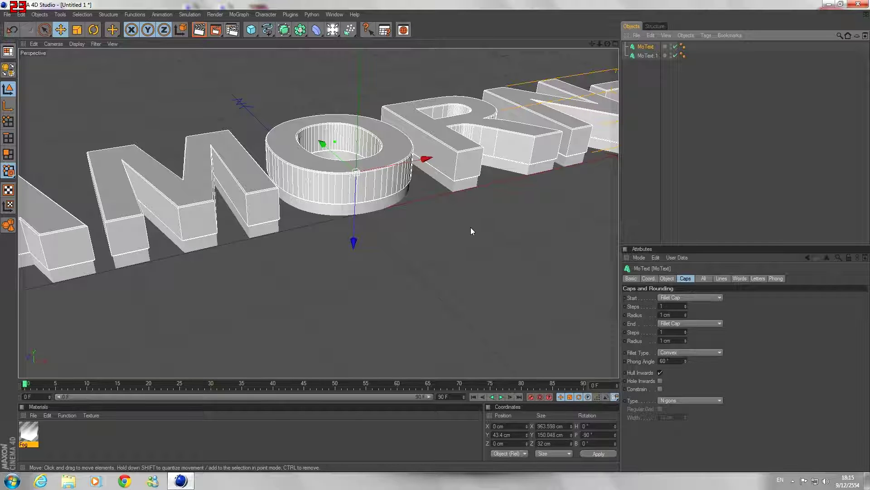
pyautogui.scroll(-3, 529, 150)
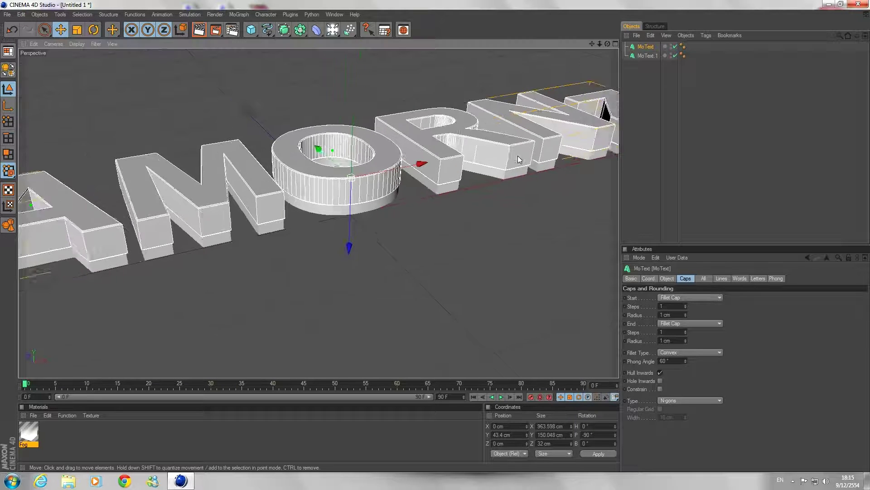
pyautogui.scroll(-2, 530, 151)
pyautogui.scroll(-2, 552, 124)
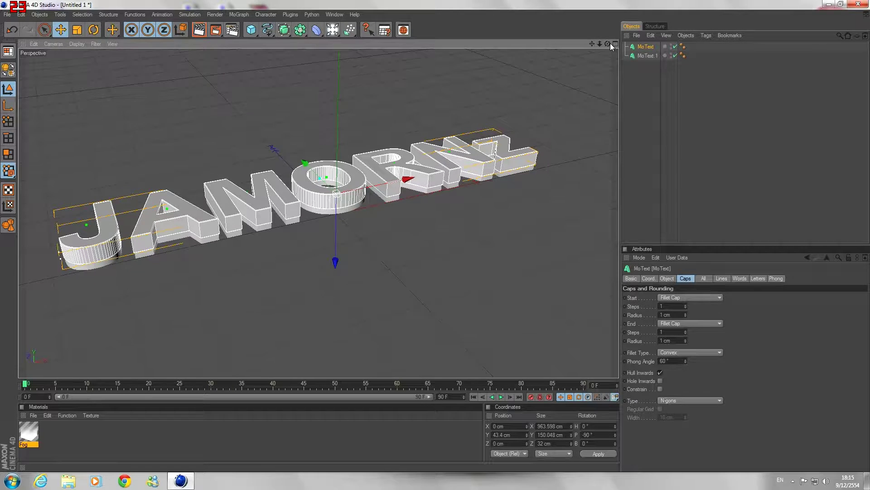
# Replace the old Fog material with a new one and apply it to MoText.1.
pyautogui.moveTo(611, 45); pyautogui.dragTo(598, 50)
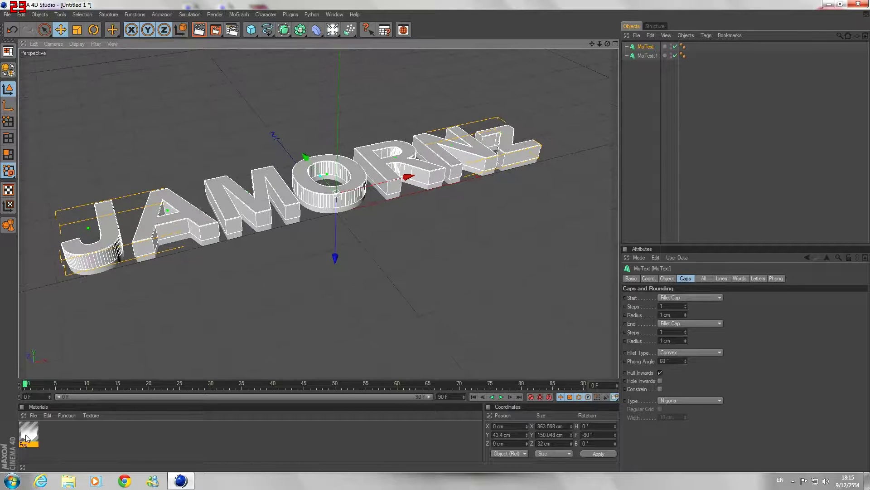
pyautogui.click(30, 421)
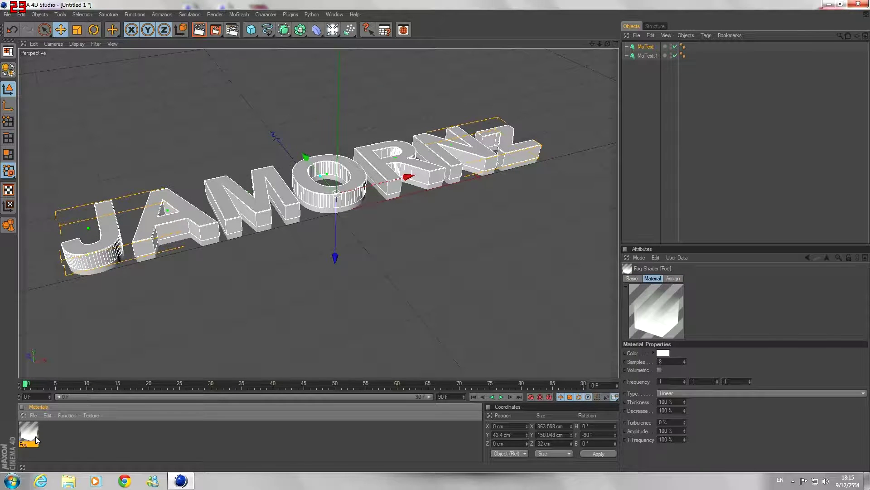
pyautogui.press('Delete')
pyautogui.click(33, 415)
pyautogui.moveTo(47, 317)
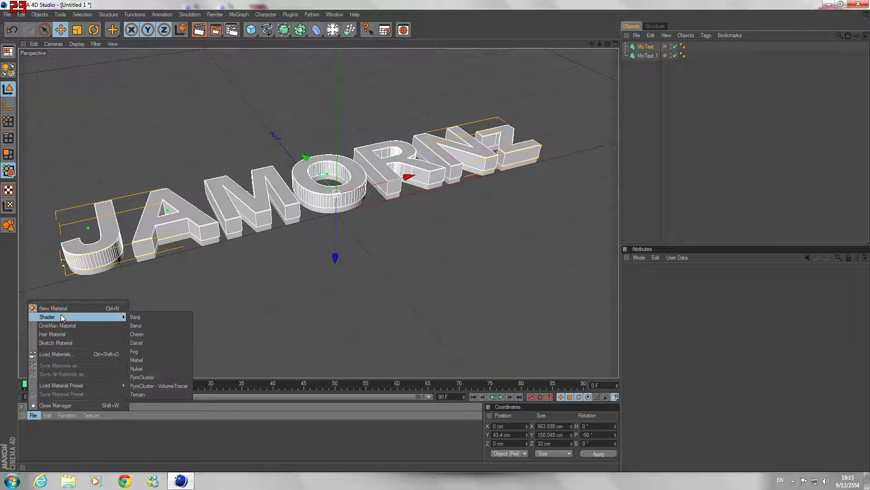
pyautogui.click(144, 355)
pyautogui.moveTo(610, 105)
pyautogui.mouseDown()
pyautogui.moveTo(651, 56)
pyautogui.moveTo(610, 46)
pyautogui.mouseUp()
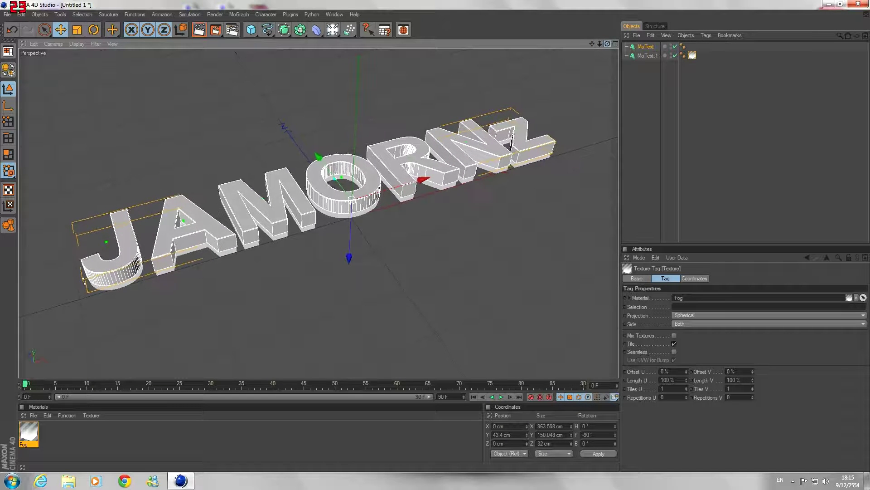
# Render a preview of the active view, then add Global Illumination as a render effect.
pyautogui.click(198, 31)
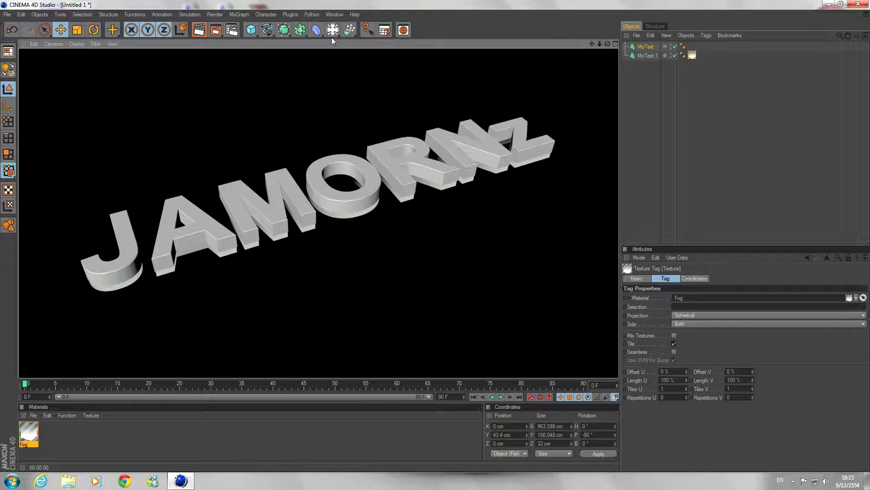
pyautogui.click(233, 31)
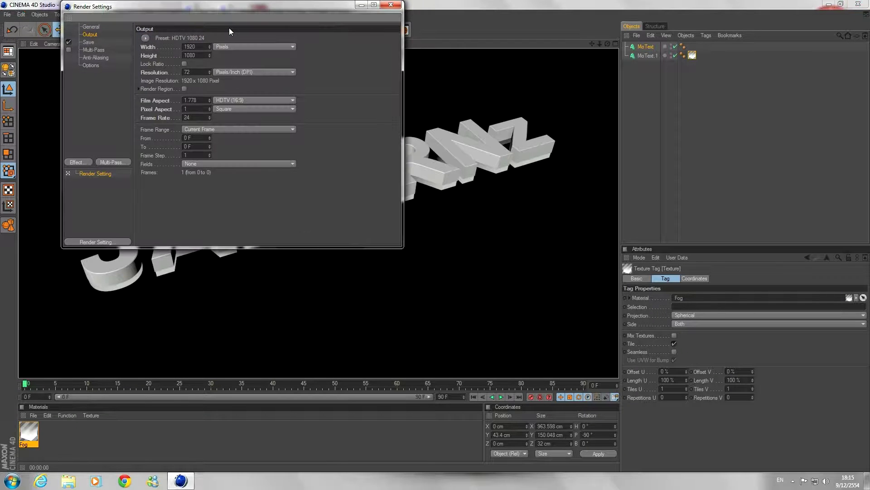
pyautogui.click(75, 163)
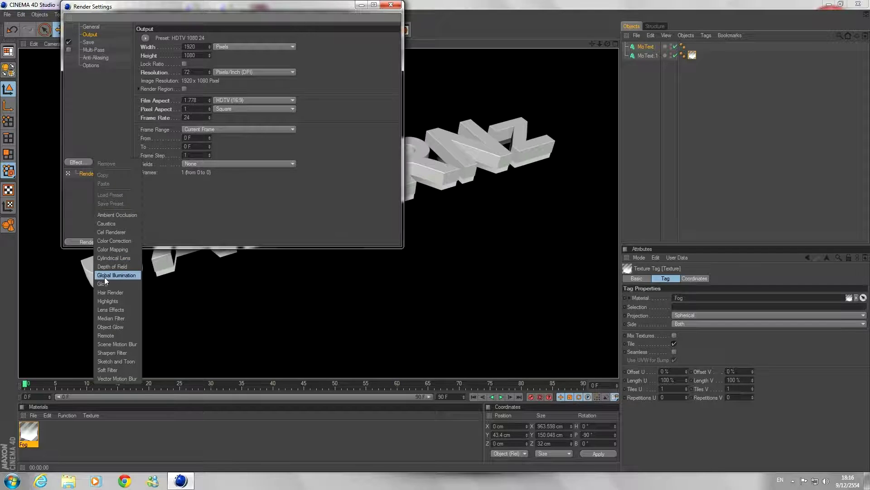
pyautogui.click(122, 275)
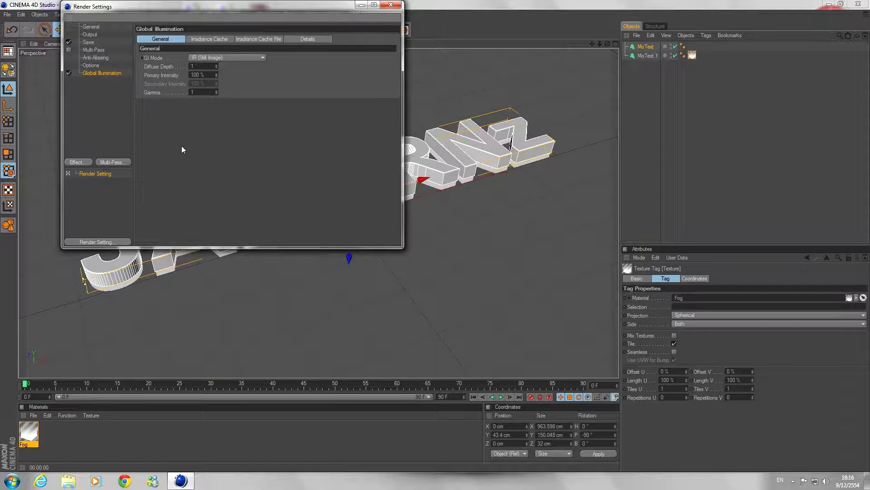
pyautogui.click(391, 5)
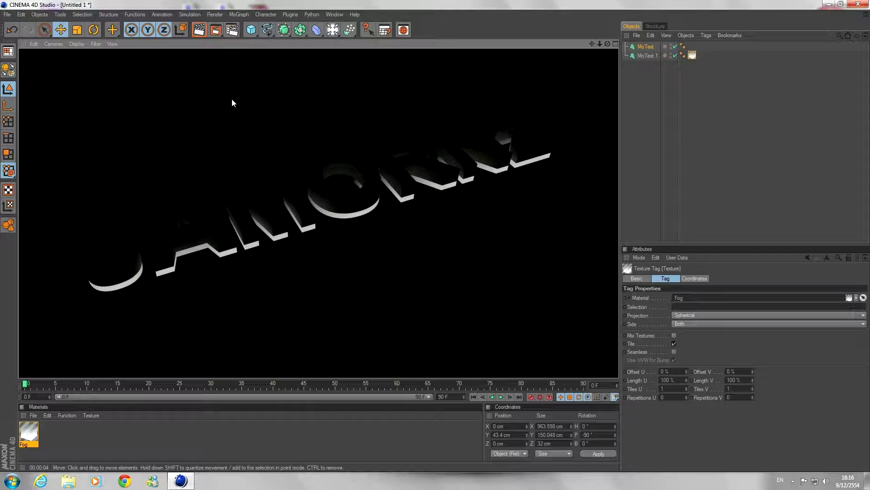
# Set Global Illumination primary intensity to 200%, reorbit the view, and open the Fog material.
pyautogui.click(232, 30)
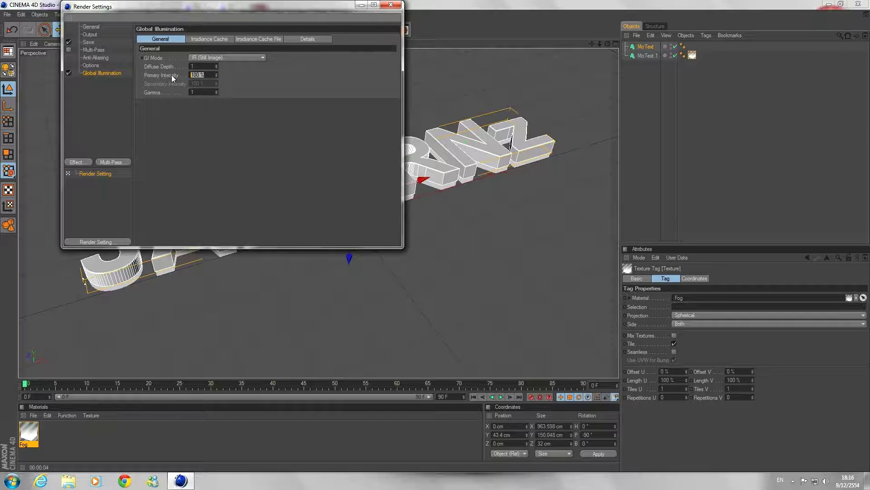
pyautogui.write('2')
pyautogui.click(391, 5)
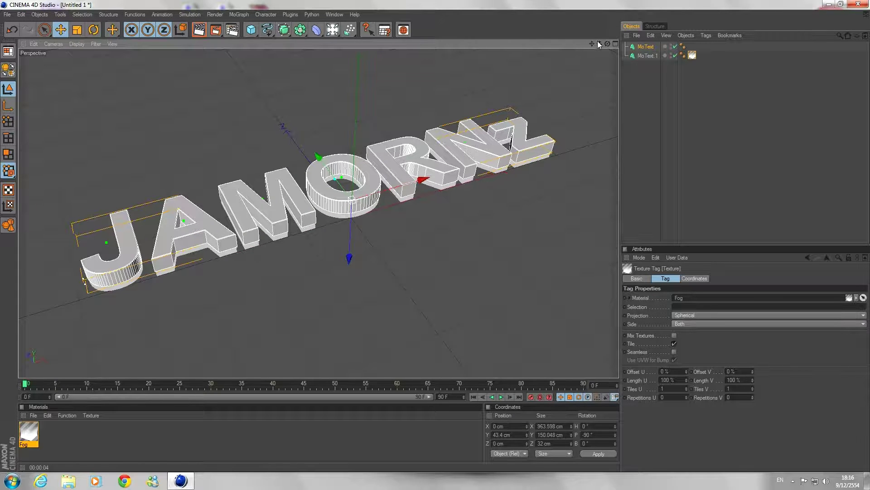
pyautogui.moveTo(606, 44); pyautogui.dragTo(347, 79)
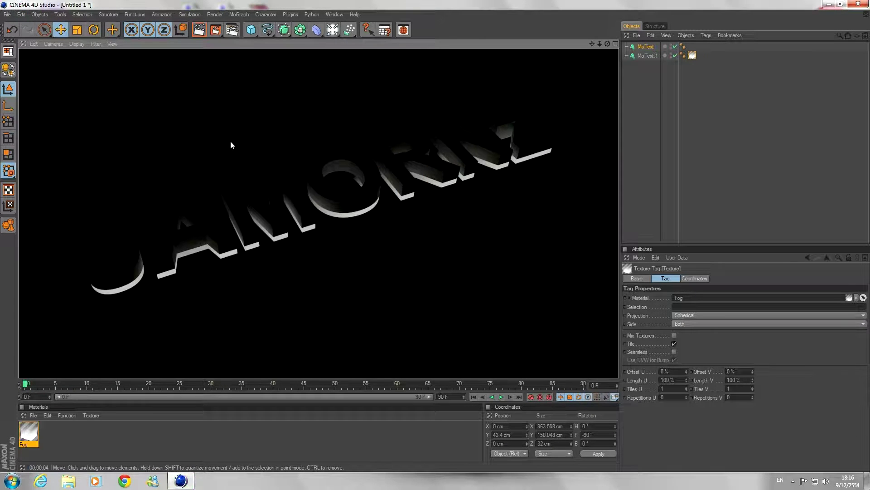
pyautogui.doubleClick(28, 433)
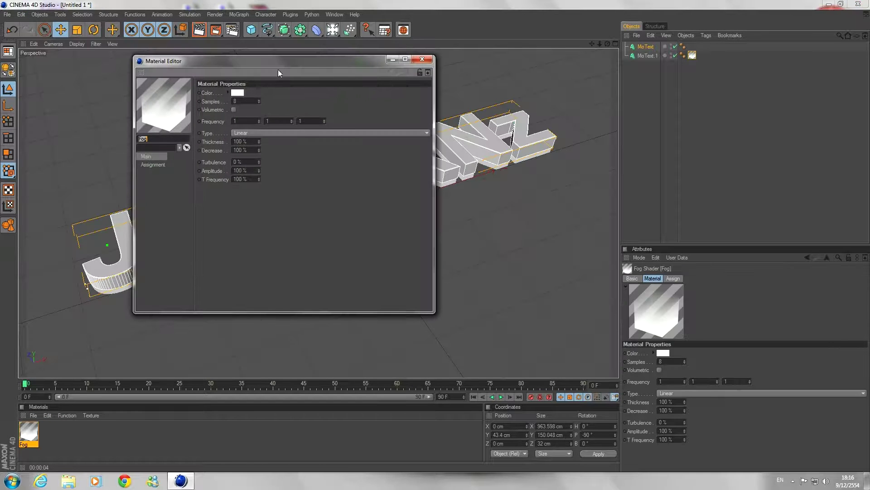
# Switch the Fog material's type to No Decrease and close the Material Editor.
pyautogui.moveTo(279, 61); pyautogui.dragTo(393, 99)
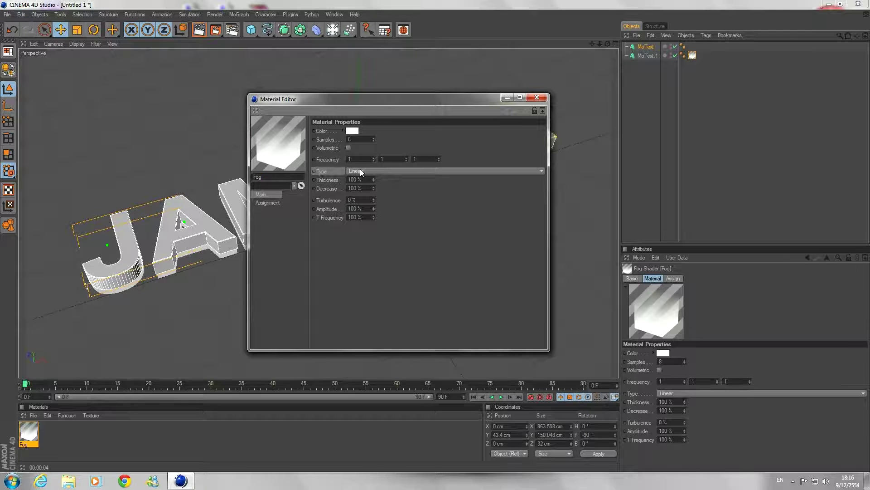
pyautogui.click(362, 171)
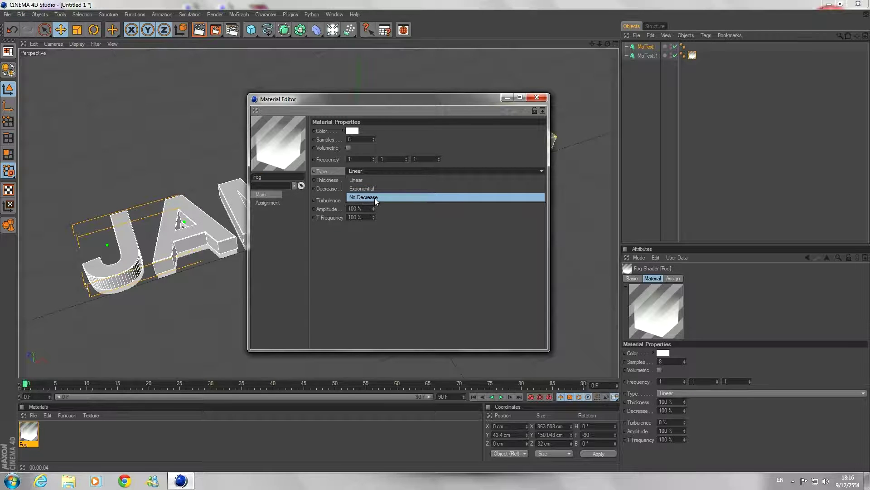
pyautogui.click(393, 198)
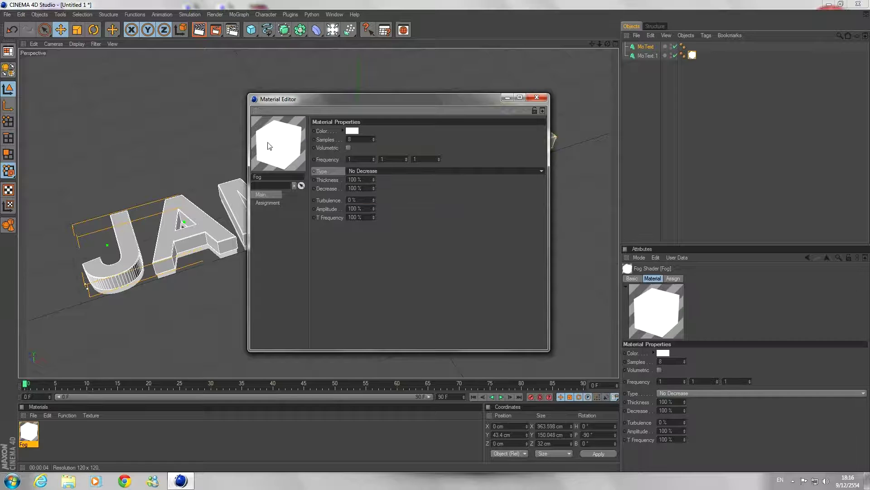
pyautogui.click(536, 98)
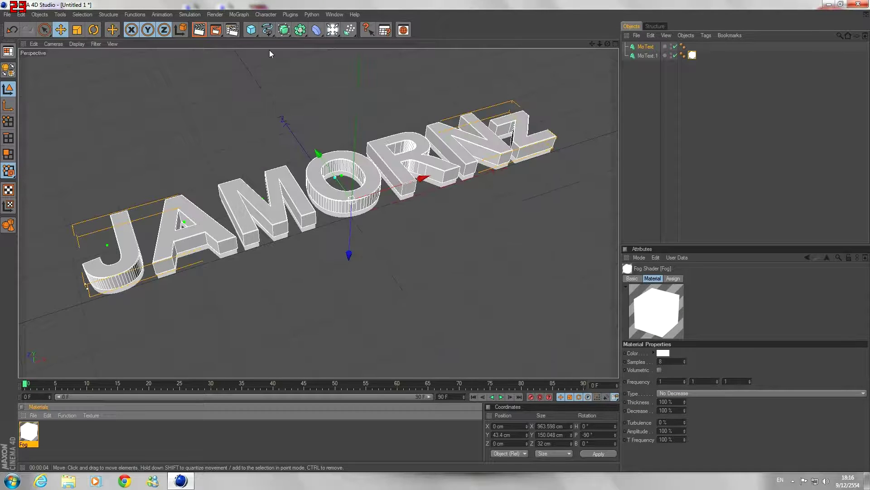
# Render a quick preview, then set Global Illumination Primary Intensity to 250%.
pyautogui.click(202, 34)
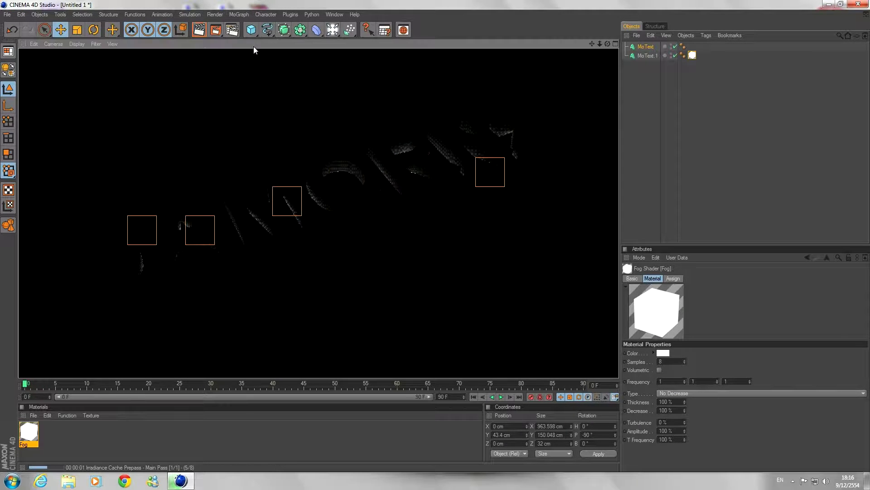
pyautogui.click(232, 30)
pyautogui.doubleClick(212, 72)
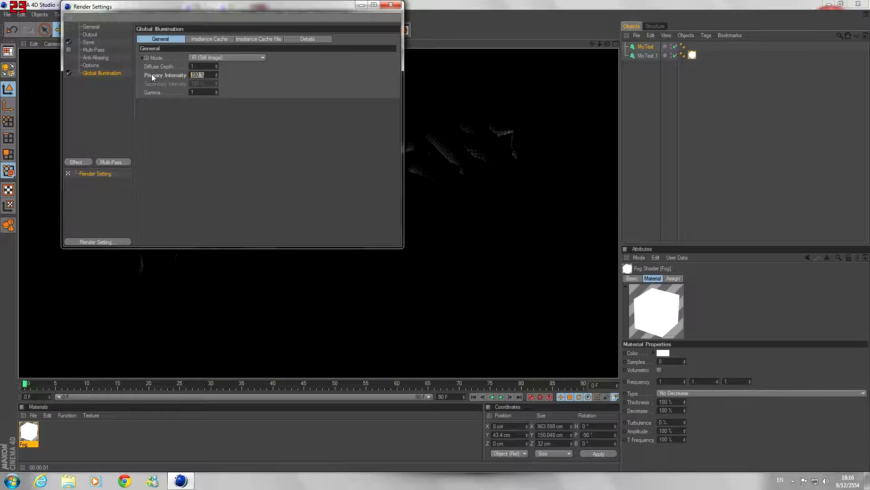
pyautogui.write('250')
pyautogui.press('Return')
pyautogui.click(391, 5)
pyautogui.hotkey('ctrl', 'r')
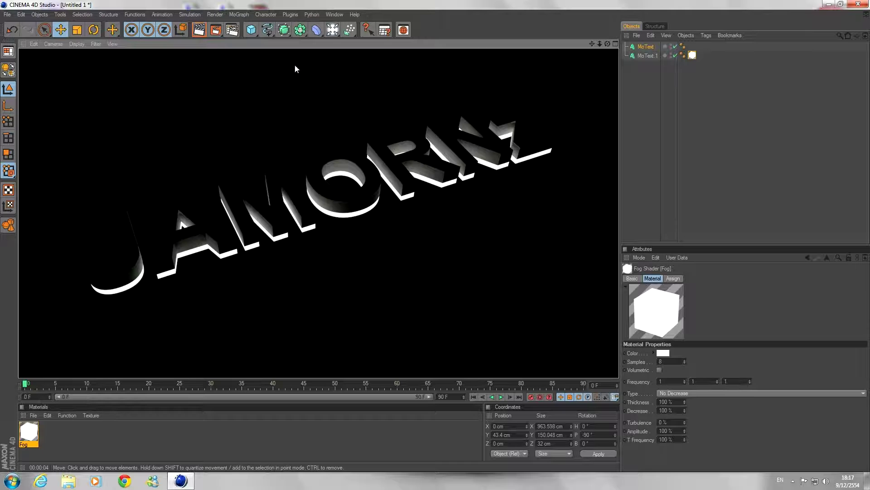
# Add a light and raise it about 1164 cm on Y above the JAMORNz text.
pyautogui.click(608, 43)
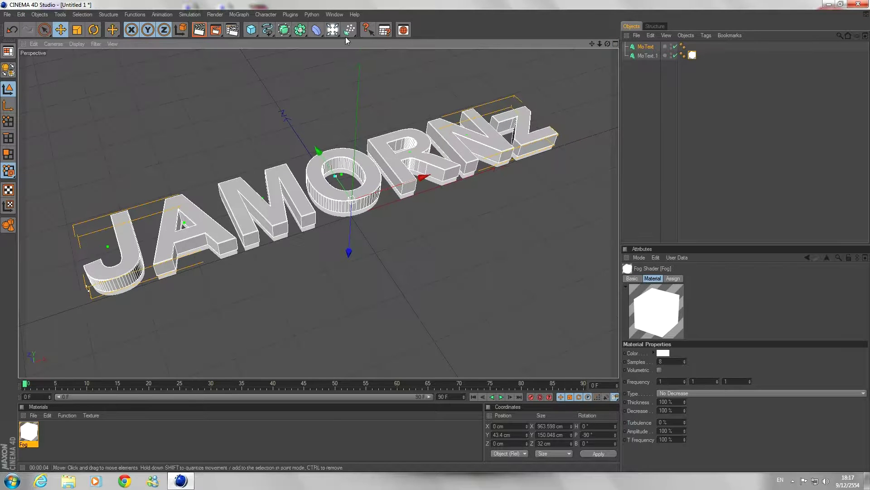
pyautogui.click(332, 30)
pyautogui.moveTo(359, 158); pyautogui.dragTo(360, 18)
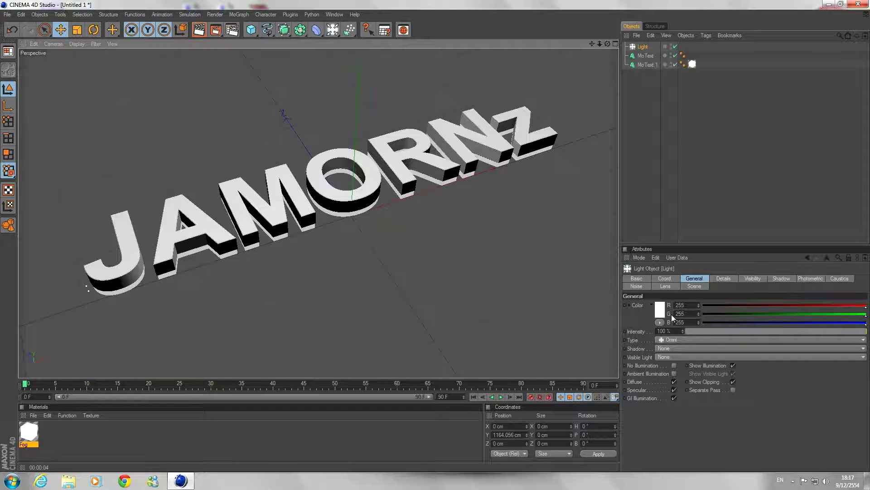
# Give the light Shadow Maps (Soft) shadows and lower its intensity to about 24%.
pyautogui.click(683, 348)
pyautogui.click(682, 364)
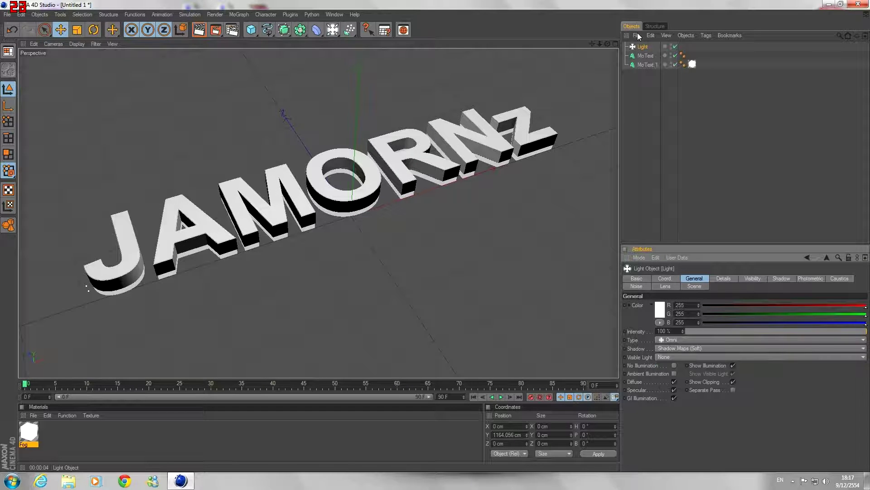
pyautogui.moveTo(771, 331); pyautogui.dragTo(751, 332)
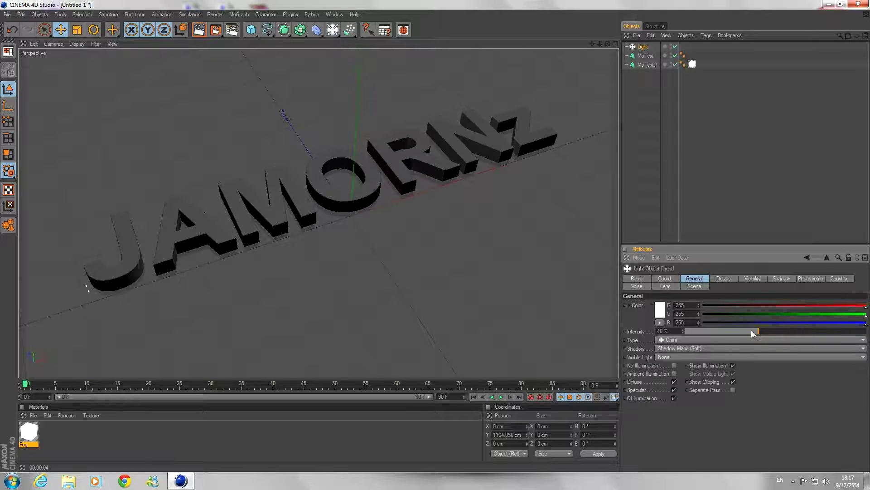
pyautogui.click(645, 48)
pyautogui.moveTo(731, 330); pyautogui.dragTo(730, 331)
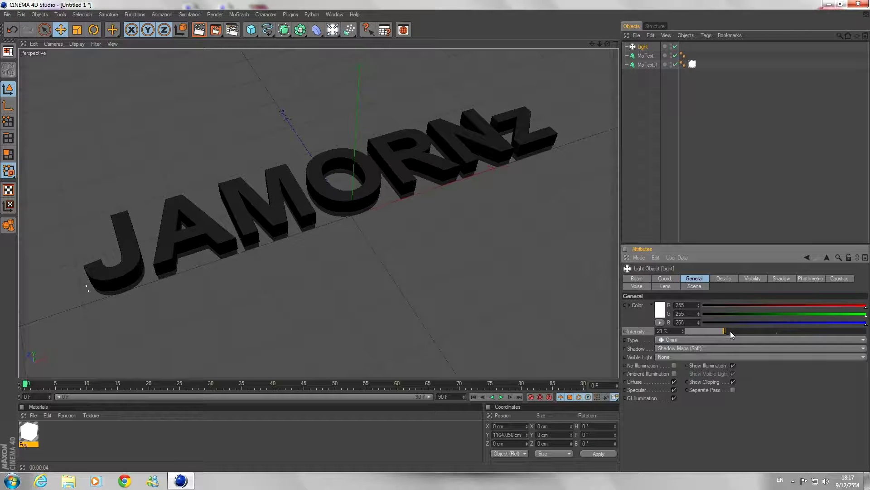
pyautogui.moveTo(735, 332)
pyautogui.mouseDown()
pyautogui.moveTo(721, 332)
pyautogui.moveTo(730, 331)
pyautogui.mouseUp()
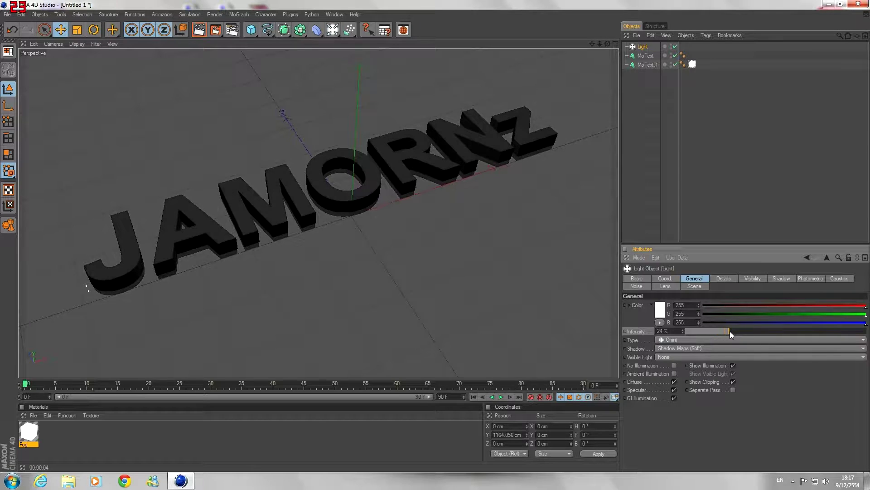
pyautogui.click(33, 416)
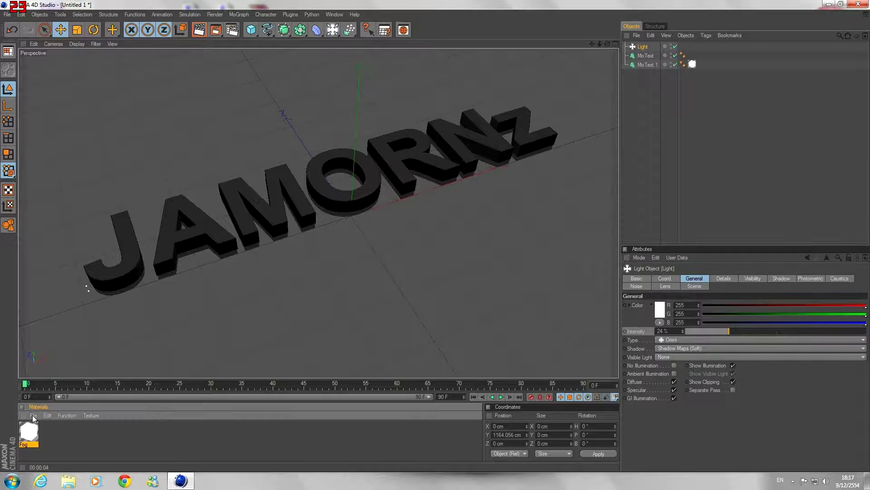
pyautogui.moveTo(47, 317)
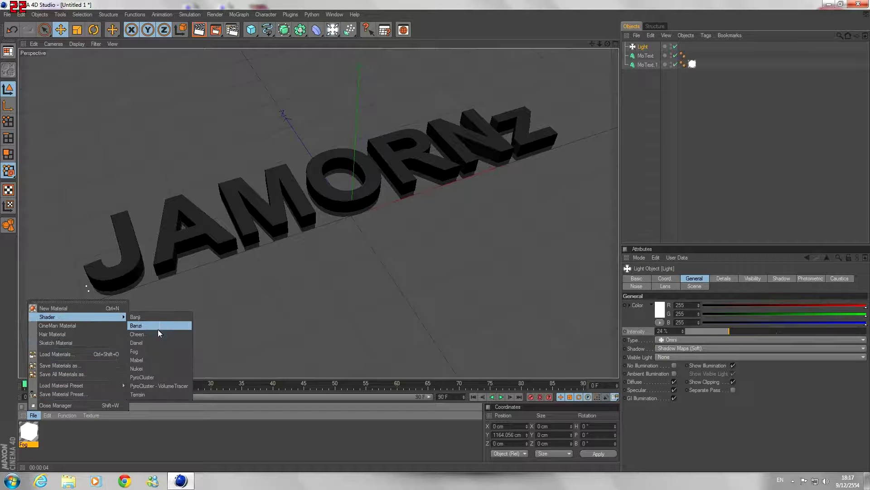
# Create a new Danel shader material, keeping diffuse illumination at 80%.
pyautogui.click(156, 342)
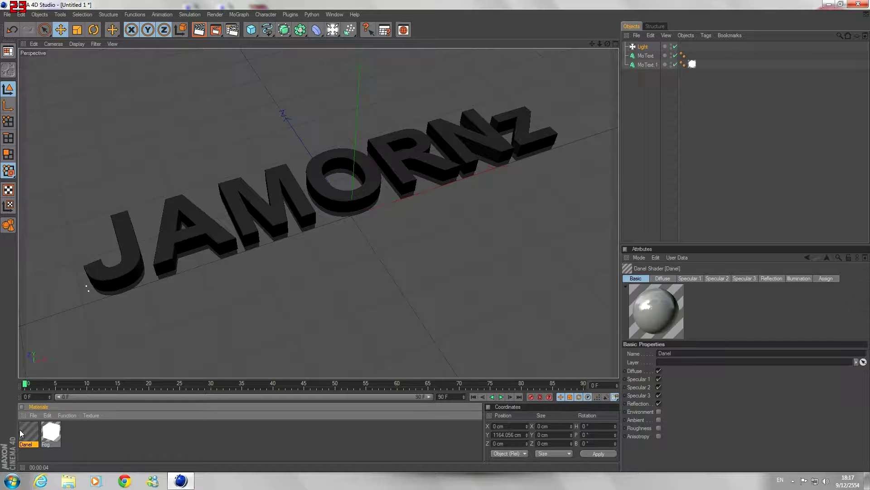
pyautogui.doubleClick(30, 434)
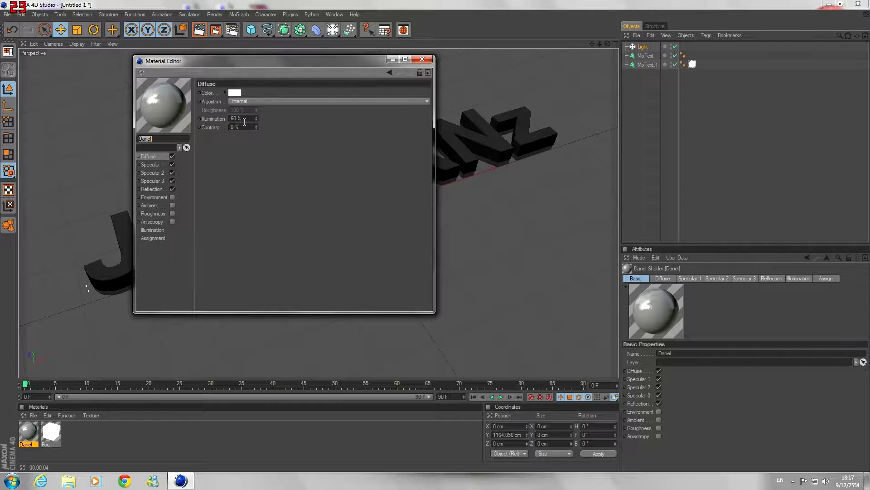
pyautogui.press('Return')
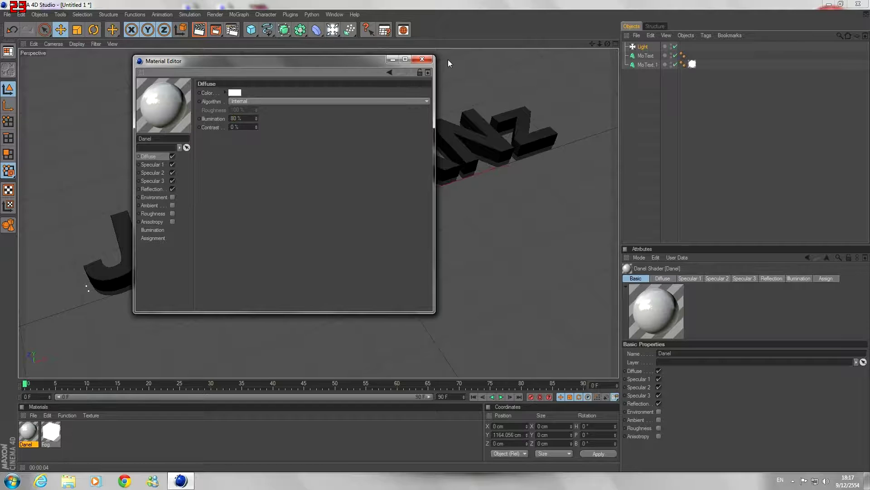
pyautogui.click(422, 59)
# Apply the Danel material to the MoText letters and render a viewport preview.
pyautogui.moveTo(37, 439); pyautogui.dragTo(83, 345)
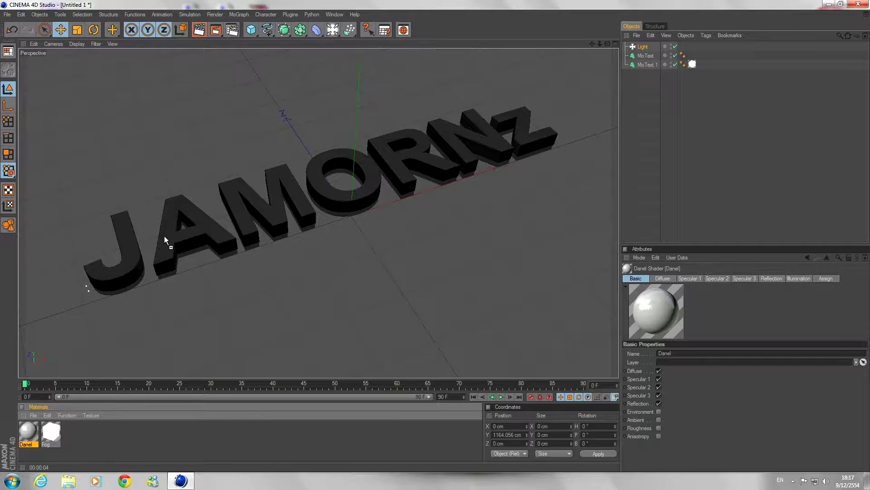
pyautogui.moveTo(165, 236); pyautogui.dragTo(164, 238)
pyautogui.click(199, 30)
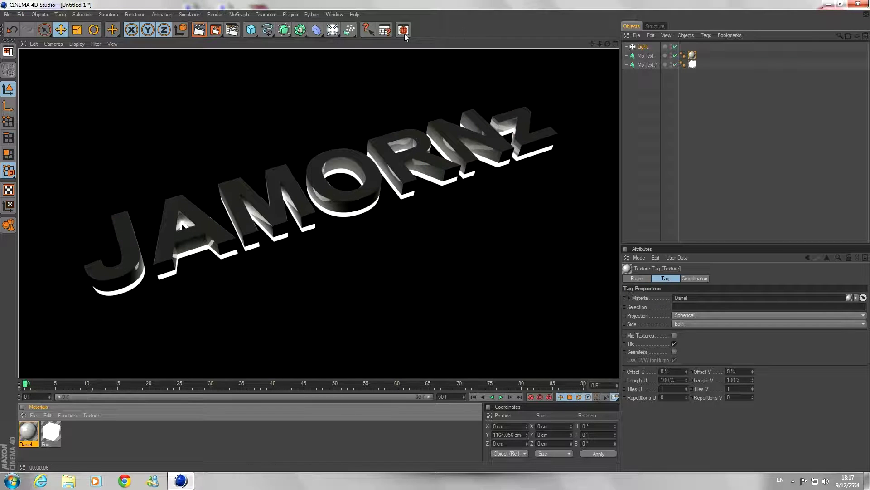
# Add a Floor object beneath the JAMORNz text and render a viewport preview.
pyautogui.click(333, 29)
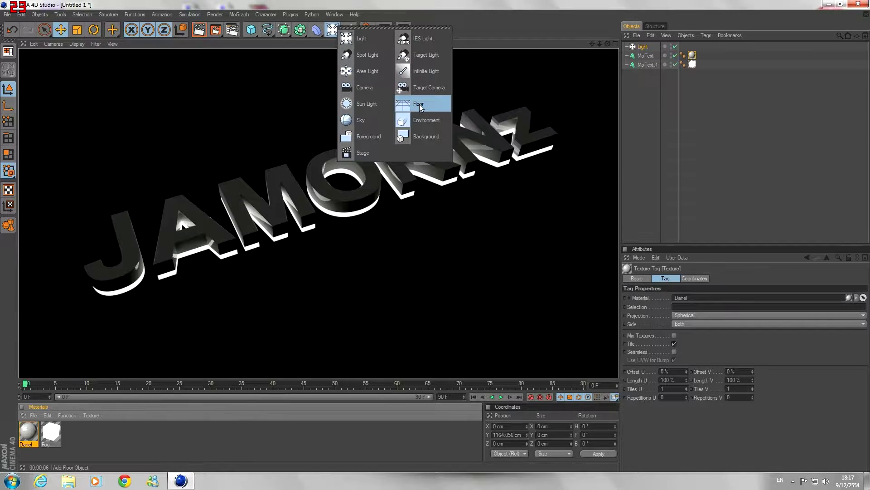
pyautogui.click(419, 107)
pyautogui.hotkey('ctrl', 'r')
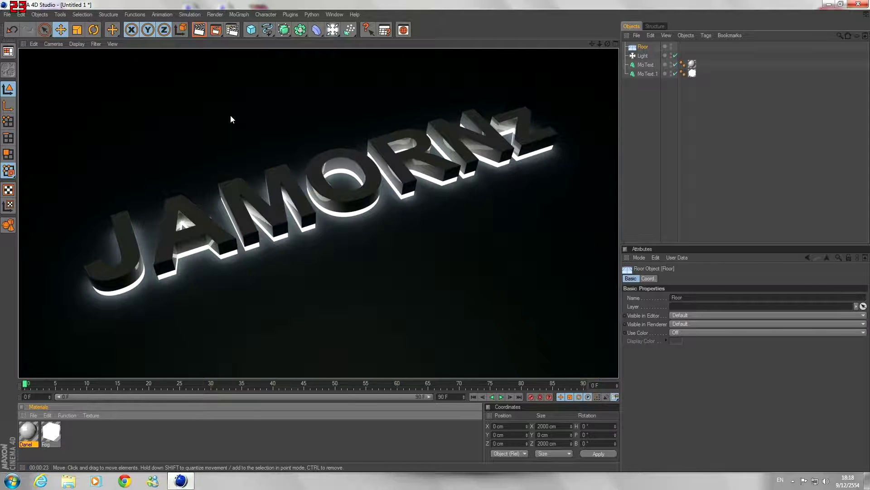
# Drop the selected light's intensity to 10% and render a darker preview.
pyautogui.click(642, 56)
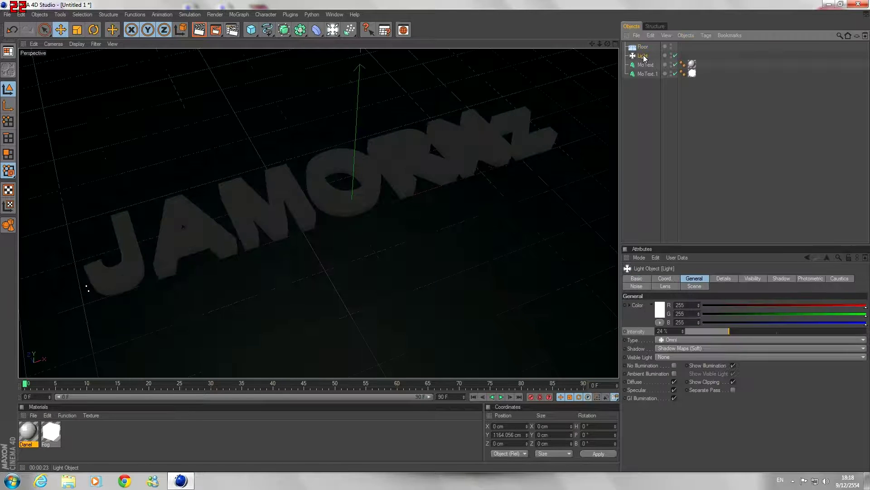
pyautogui.click(707, 330)
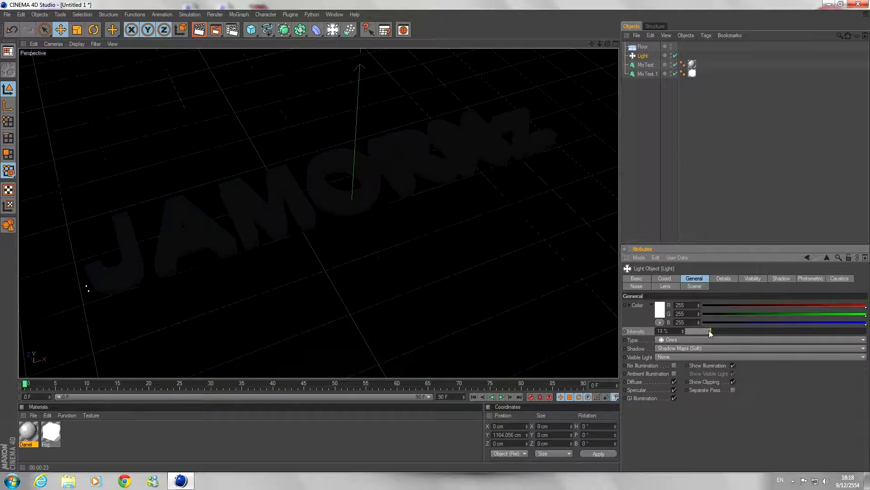
pyautogui.click(704, 331)
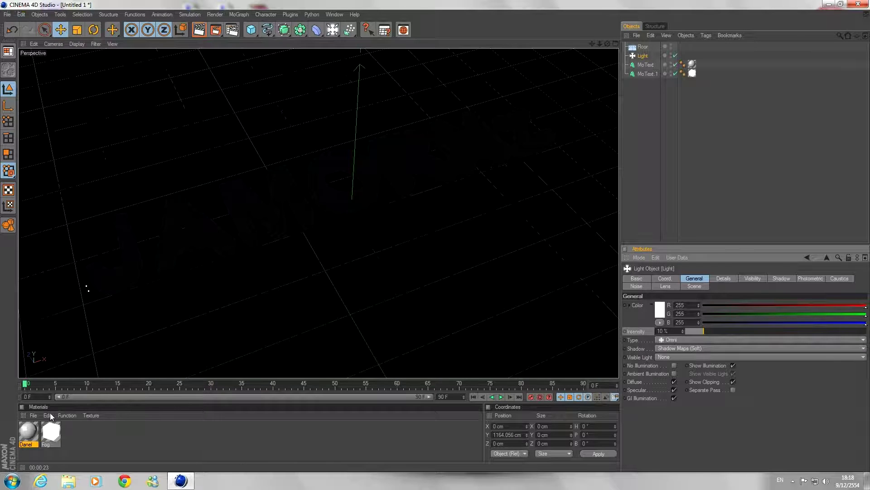
pyautogui.click(198, 31)
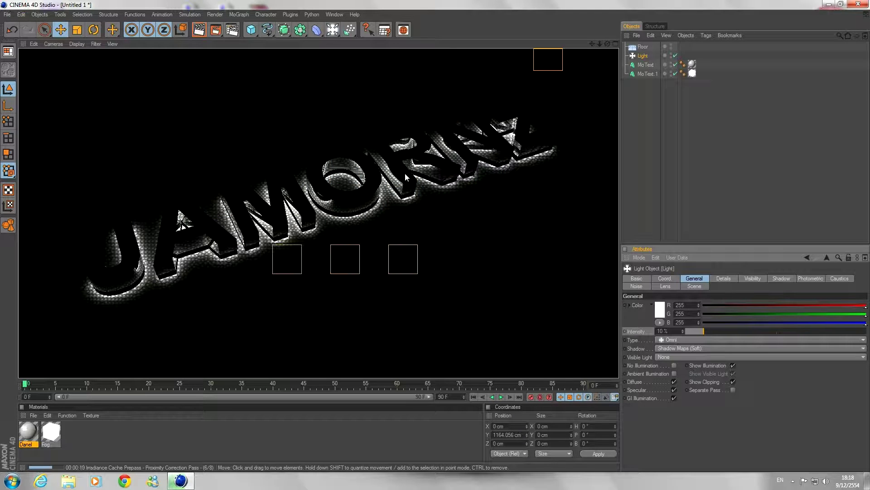
pyautogui.click(232, 30)
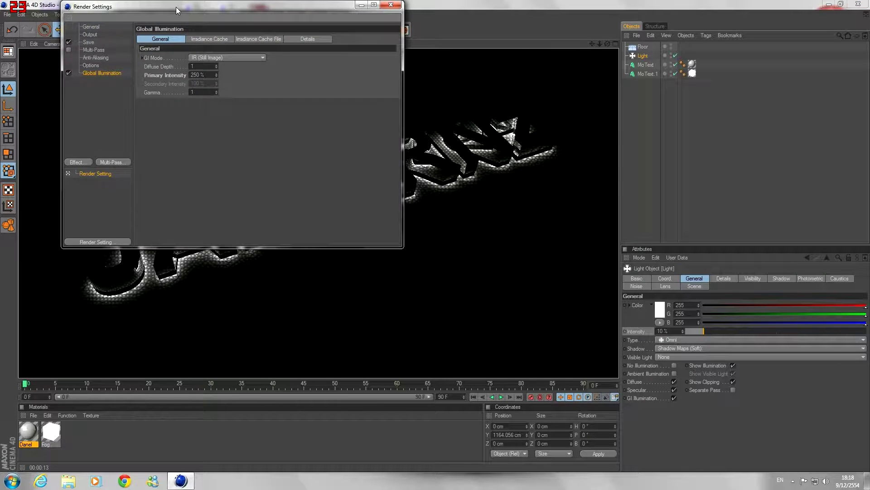
pyautogui.moveTo(176, 7); pyautogui.dragTo(260, 74)
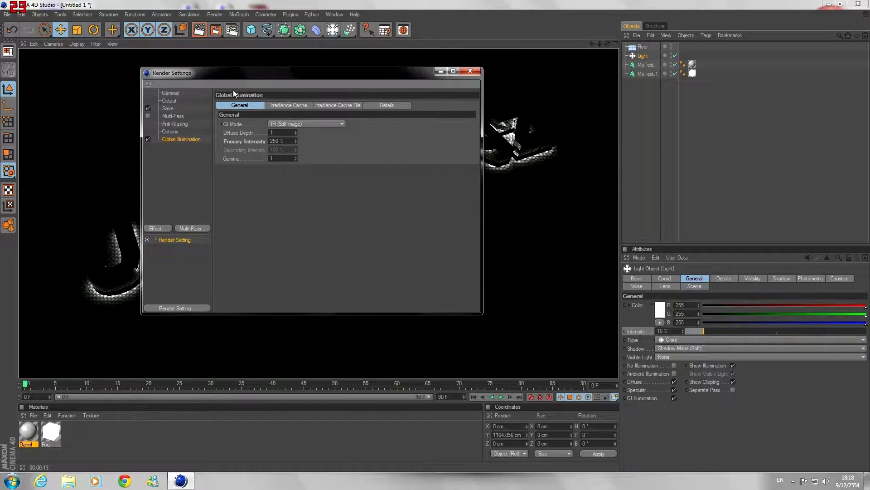
pyautogui.click(170, 108)
pyautogui.click(169, 100)
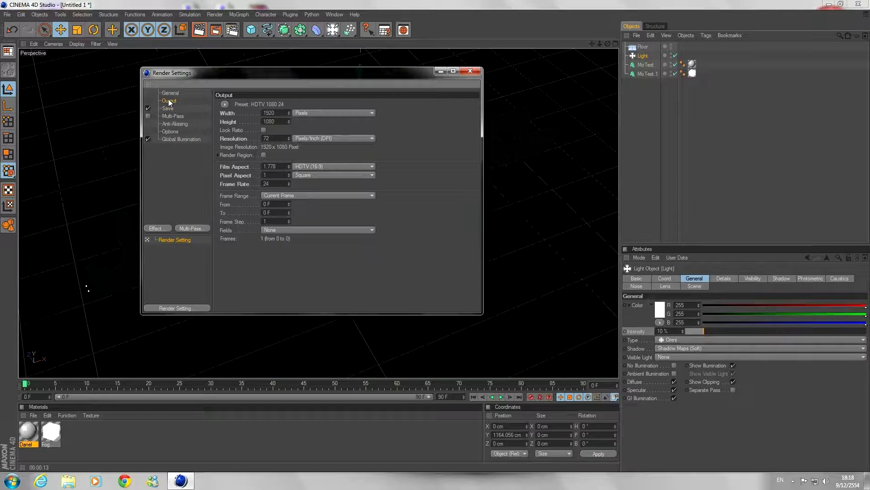
pyautogui.click(165, 108)
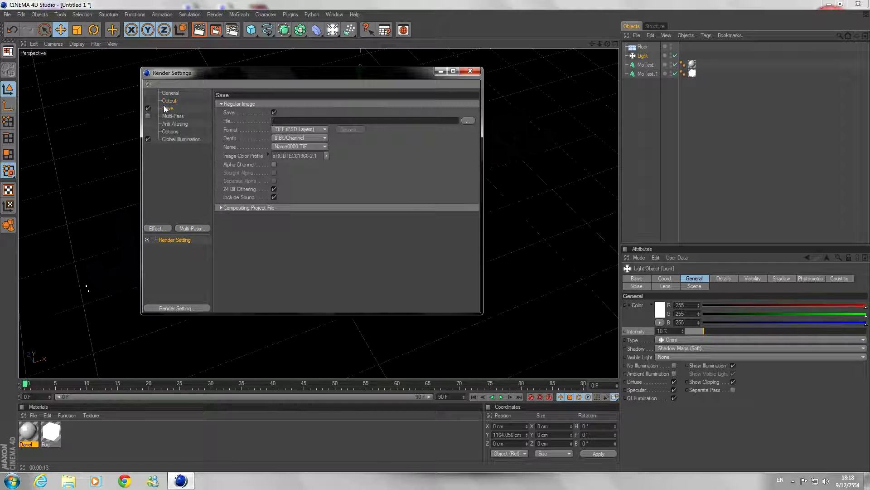
pyautogui.click(470, 120)
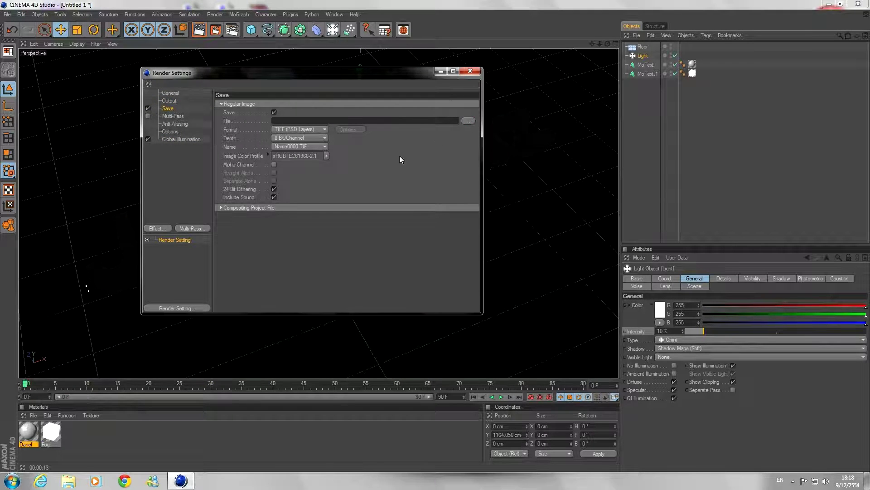
pyautogui.click(279, 277)
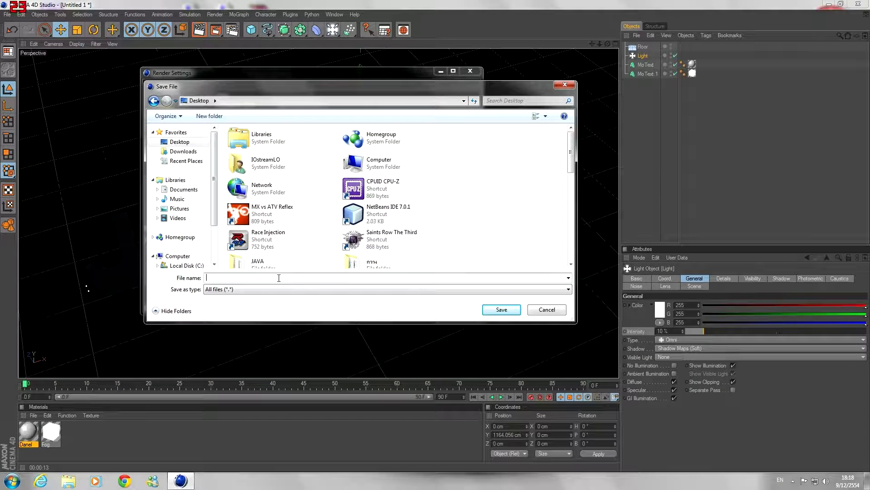
pyautogui.write('1111111111')
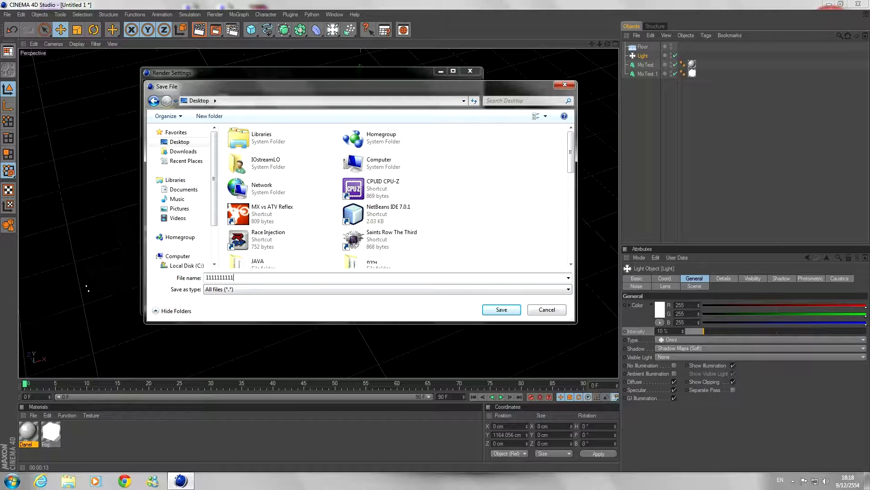
pyautogui.click(480, 307)
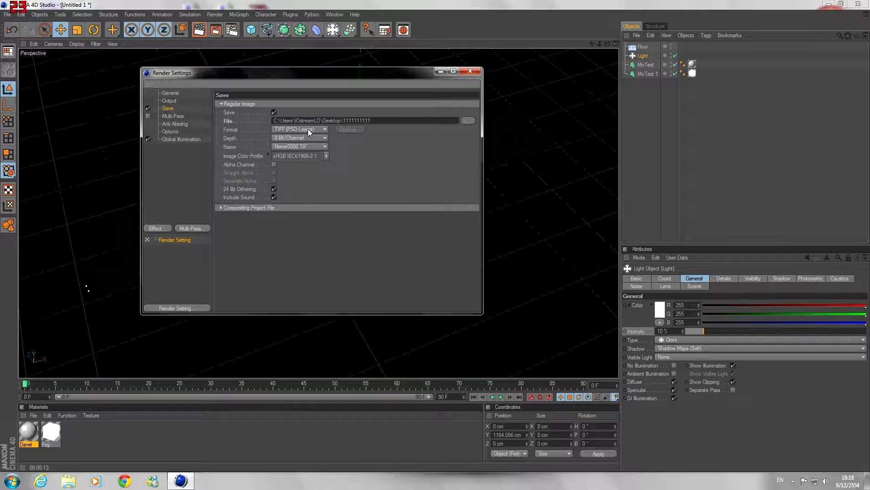
# Set the render output format to JPEG and close the render settings.
pyautogui.click(293, 130)
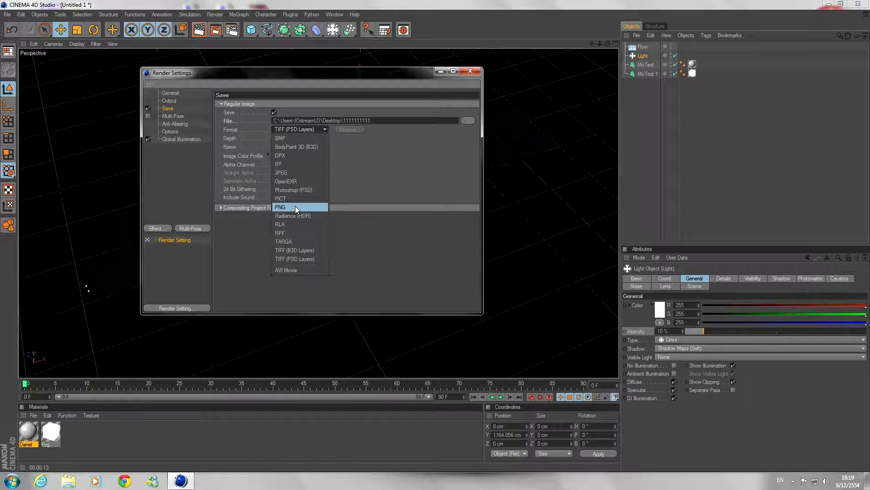
pyautogui.click(289, 173)
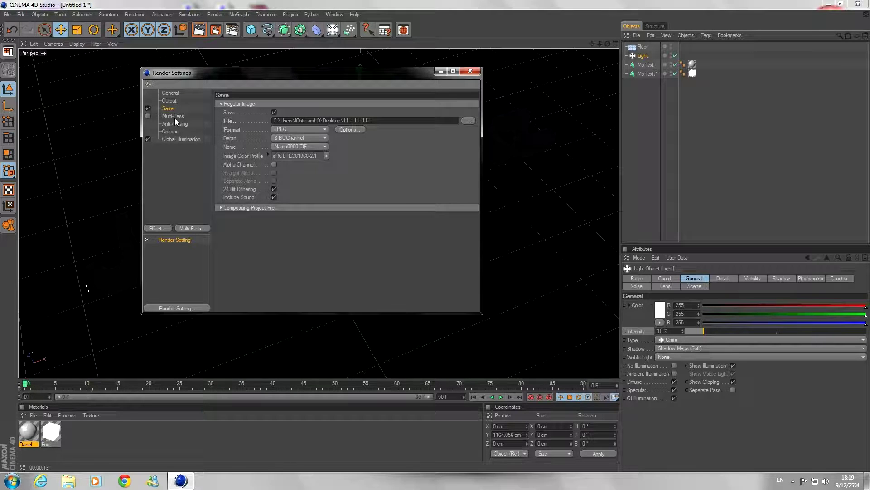
pyautogui.click(295, 129)
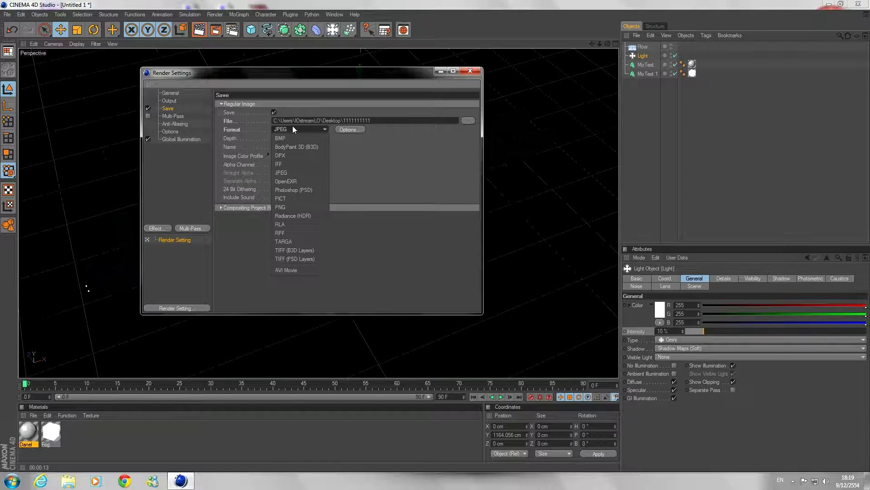
pyautogui.click(286, 173)
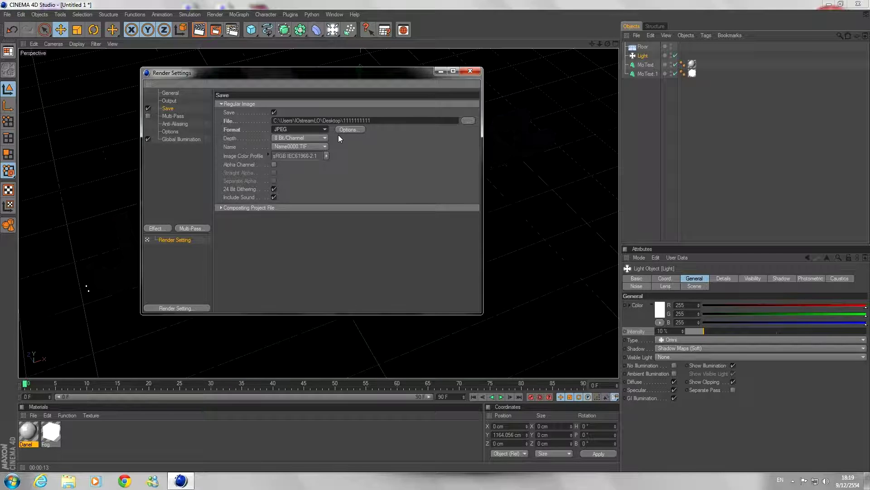
pyautogui.click(470, 72)
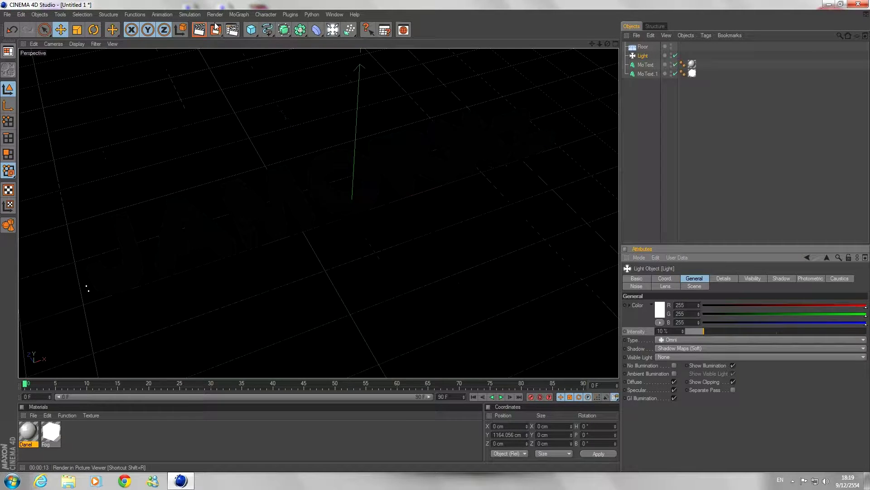
# Render the final 1920x1080 image to the Picture Viewer, then quit without saving.
pyautogui.click(216, 29)
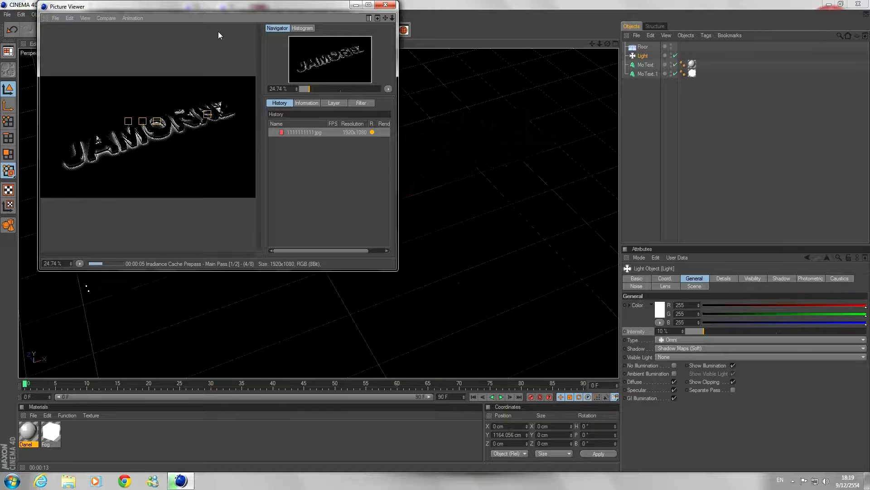
pyautogui.moveTo(398, 270)
pyautogui.mouseDown()
pyautogui.moveTo(720, 437)
pyautogui.moveTo(721, 459)
pyautogui.mouseUp()
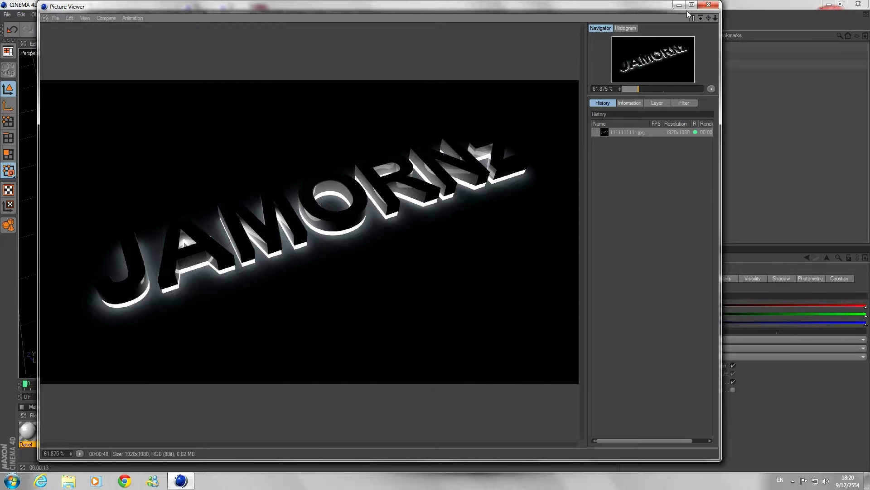
pyautogui.click(709, 6)
pyautogui.hotkey('alt', 'F4')
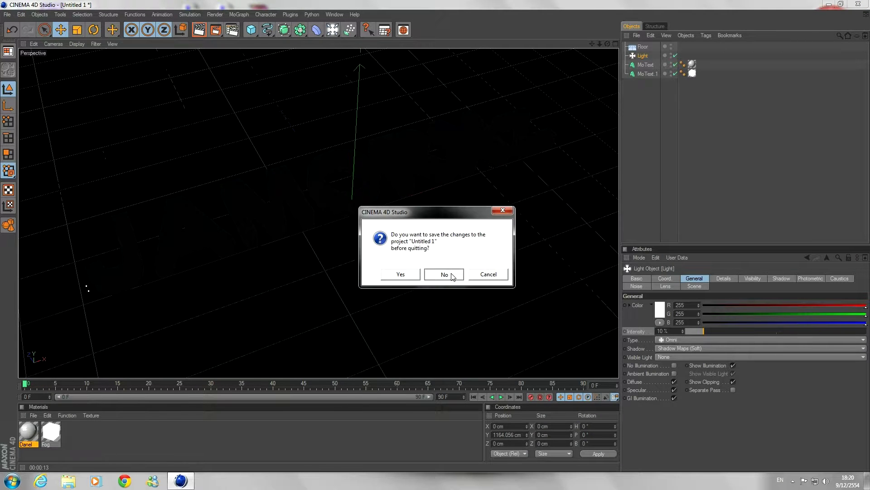
pyautogui.click(452, 273)
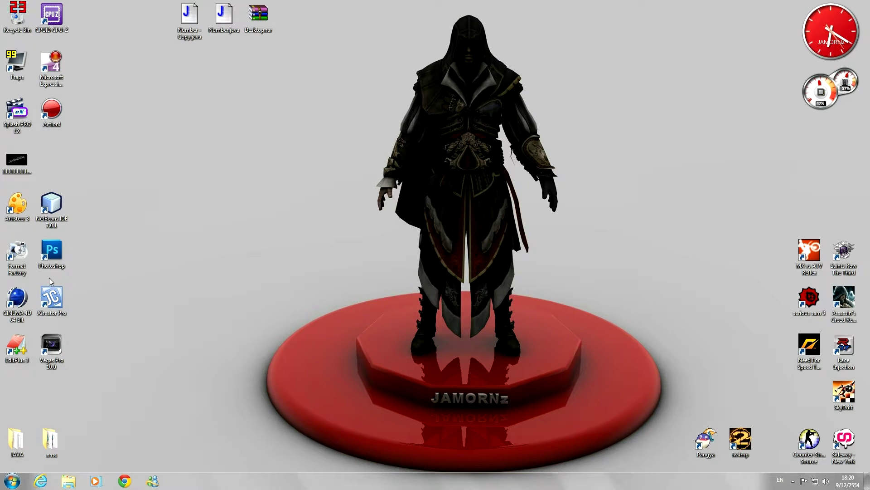
# Open the desktop's 1111111111.jpg in ACDSee Quick View and show it full screen.
pyautogui.click(13, 171)
pyautogui.doubleClick(13, 171)
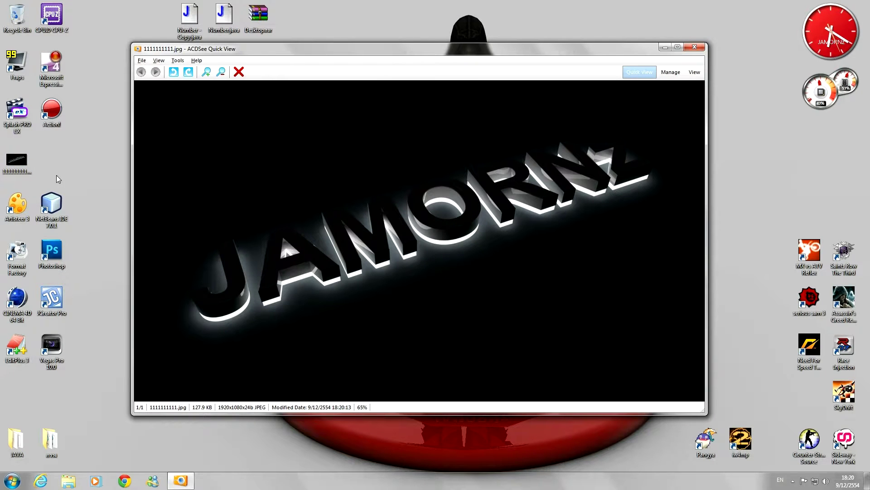
pyautogui.doubleClick(212, 189)
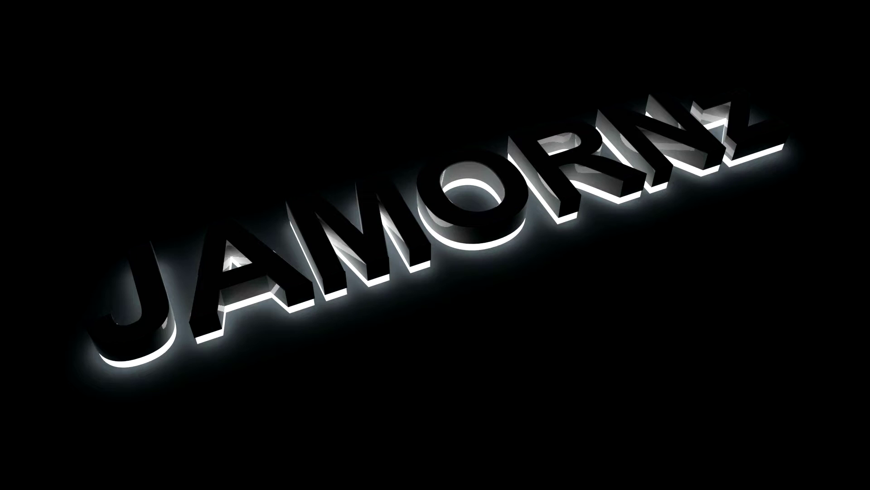